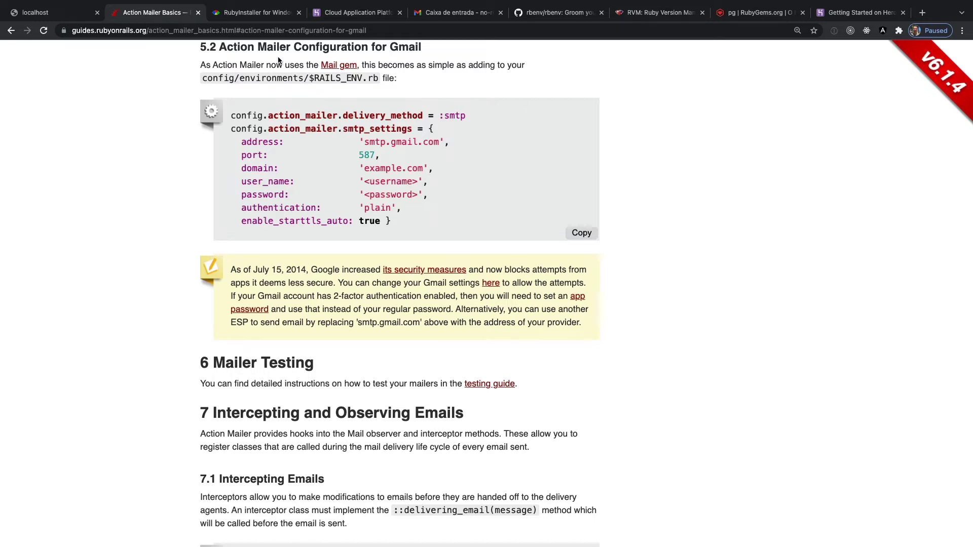
# - From the Gmail inbox, open the Google account management page and find the sign-in options in its Security (Segurança) settings
pyautogui.click(454, 13)
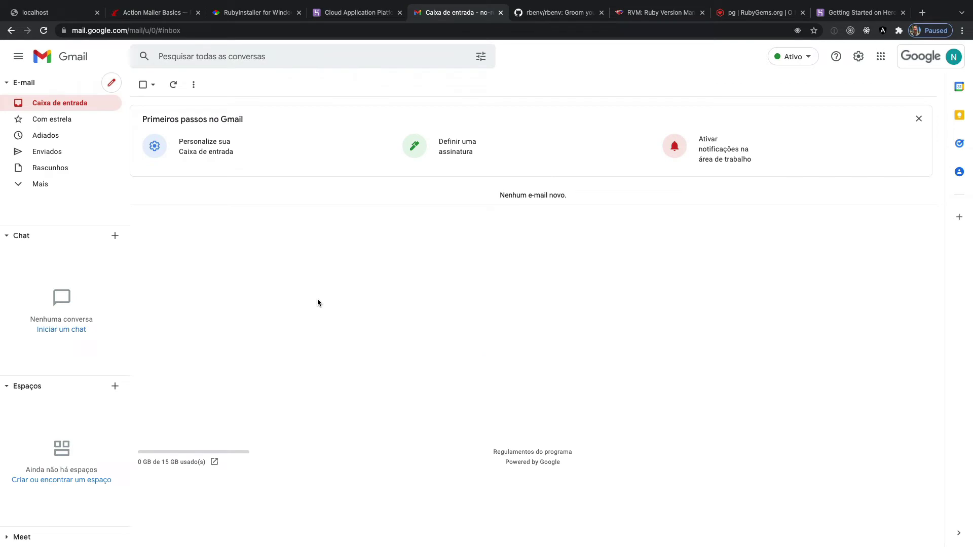
pyautogui.click(931, 61)
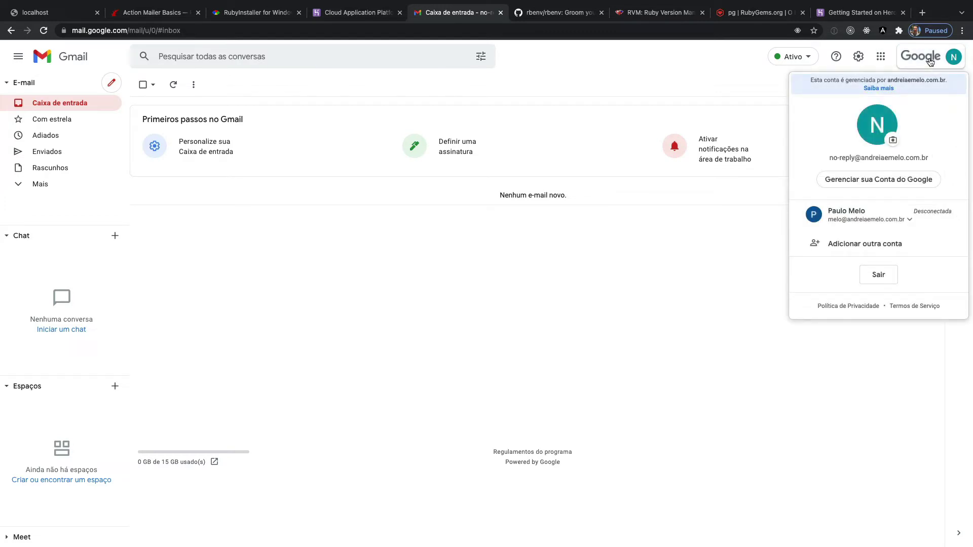
pyautogui.click(888, 183)
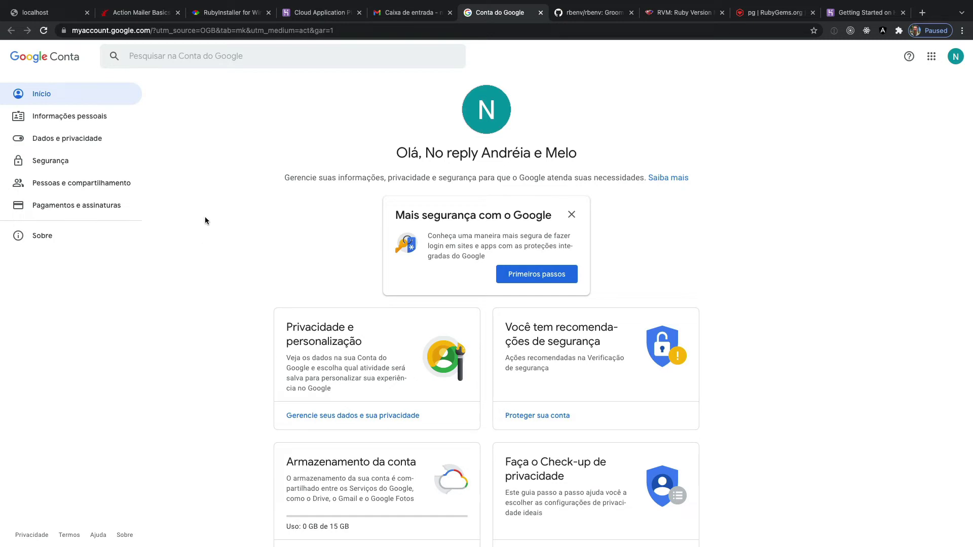
pyautogui.click(75, 161)
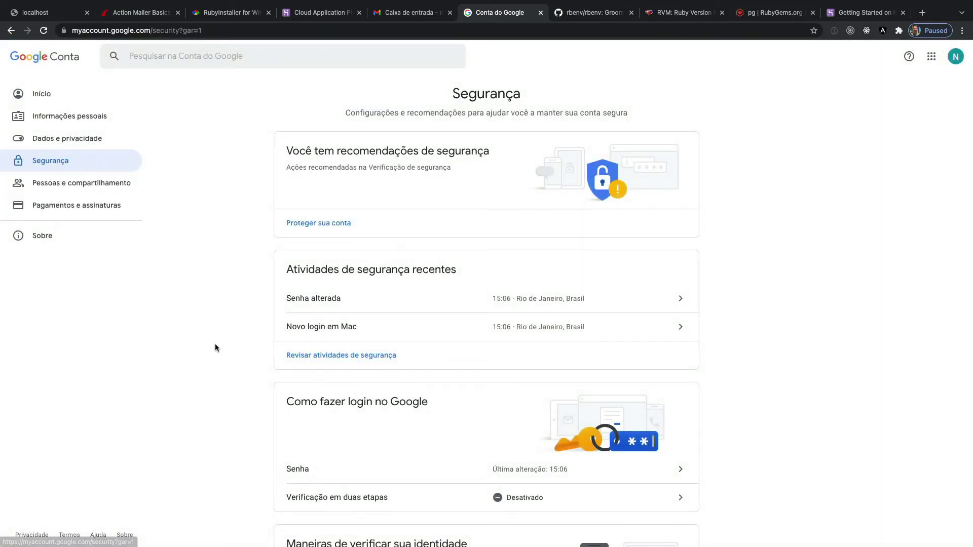
pyautogui.scroll(-3, 215, 347)
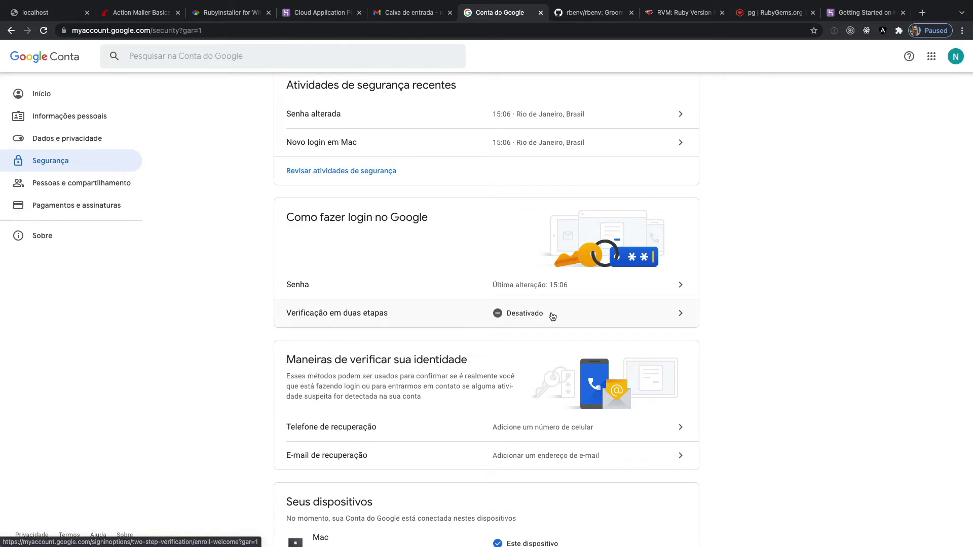
# - Turn on two-step verification for the Google account, confirming identity with the account password and activating the final stage
pyautogui.click(613, 312)
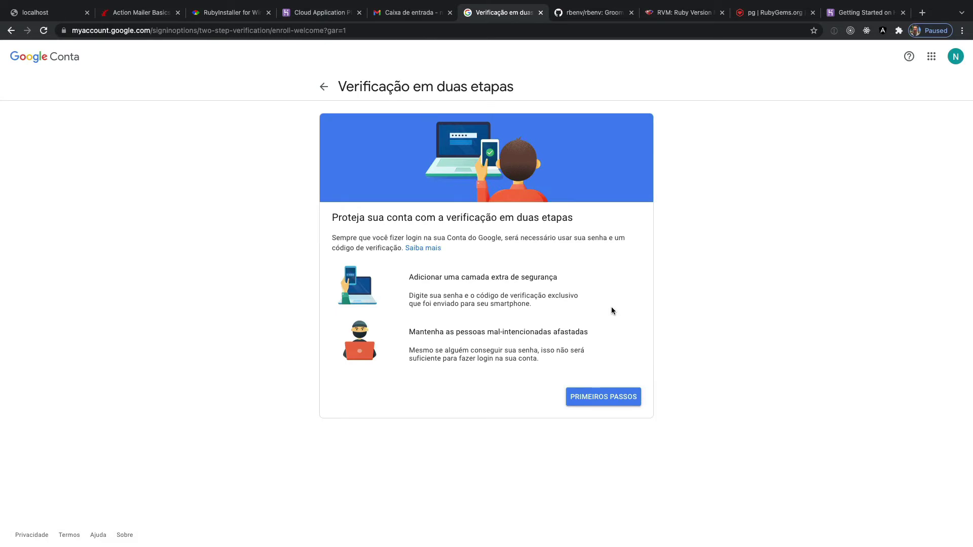
pyautogui.click(607, 398)
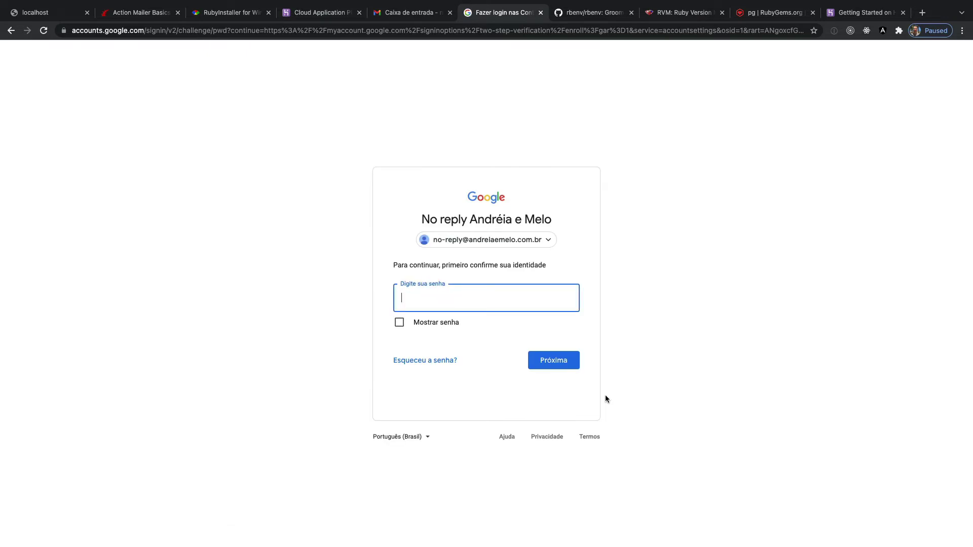
pyautogui.click(574, 366)
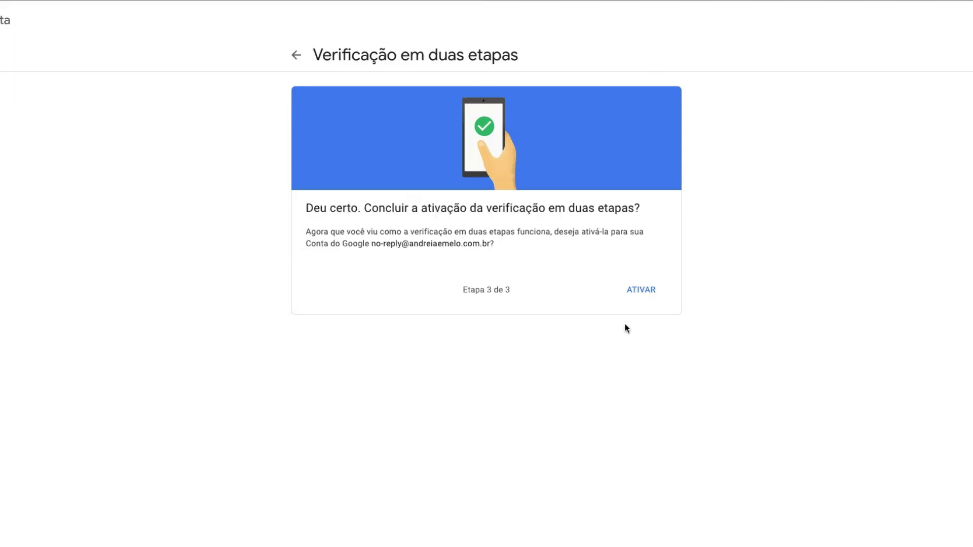
pyautogui.click(645, 291)
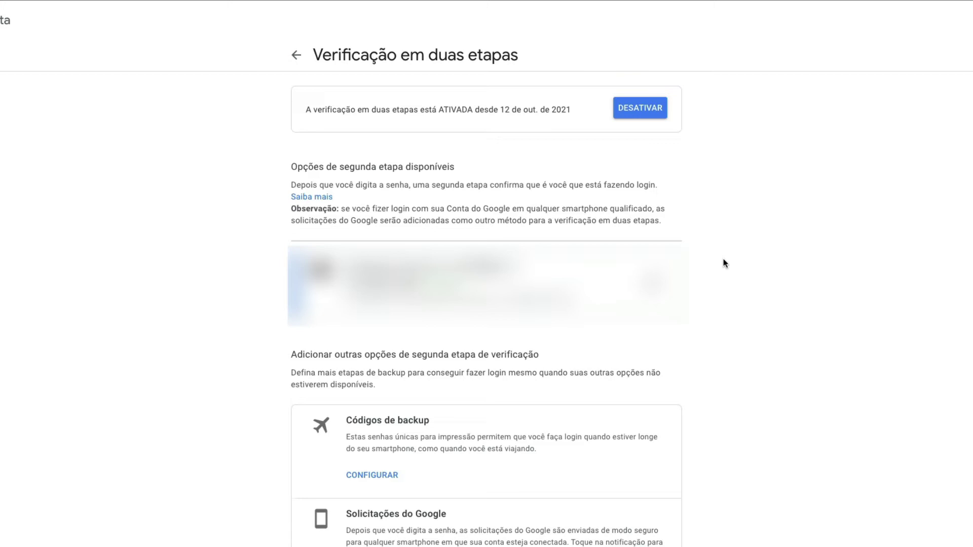
# - Return to the security settings and generate an app password for a custom app named Blogstrap
pyautogui.click(297, 57)
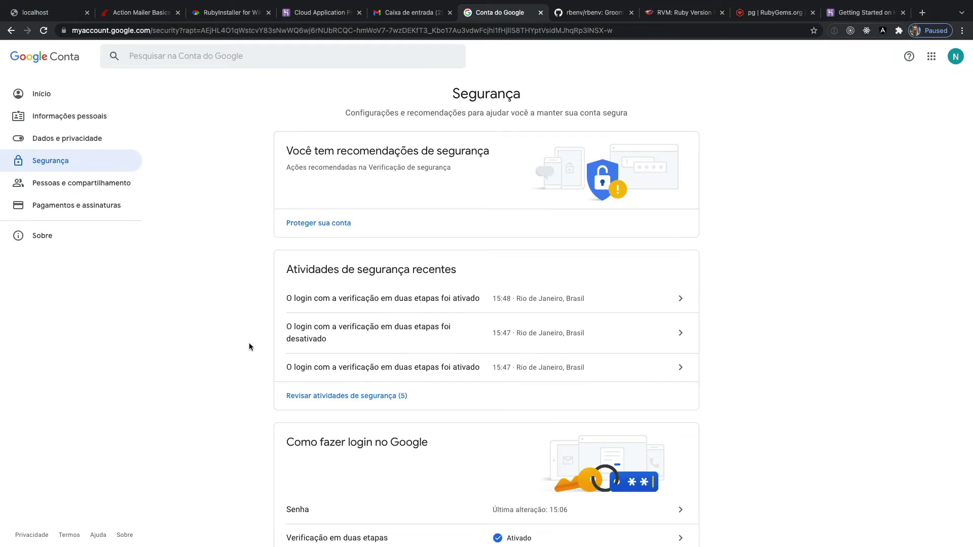
pyautogui.scroll(-4, 249, 346)
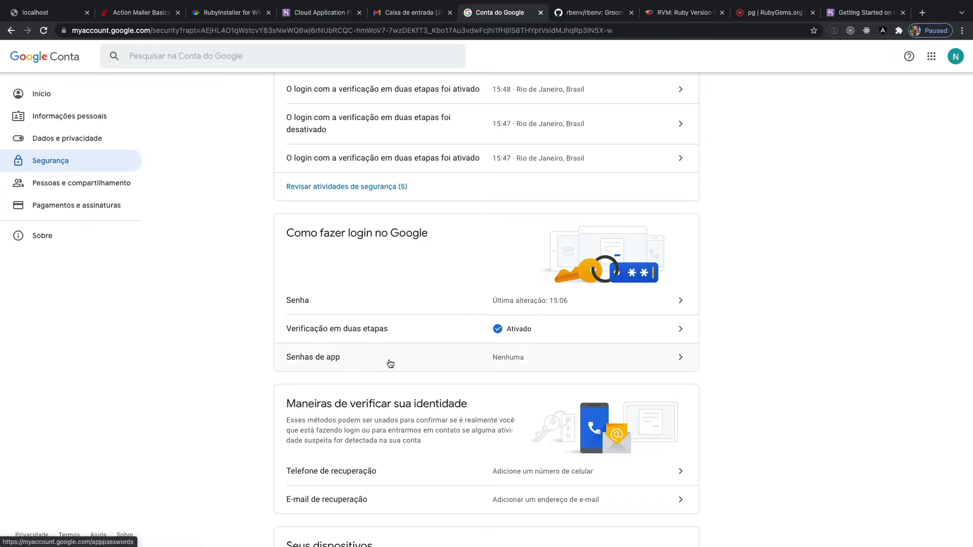
pyautogui.click(456, 356)
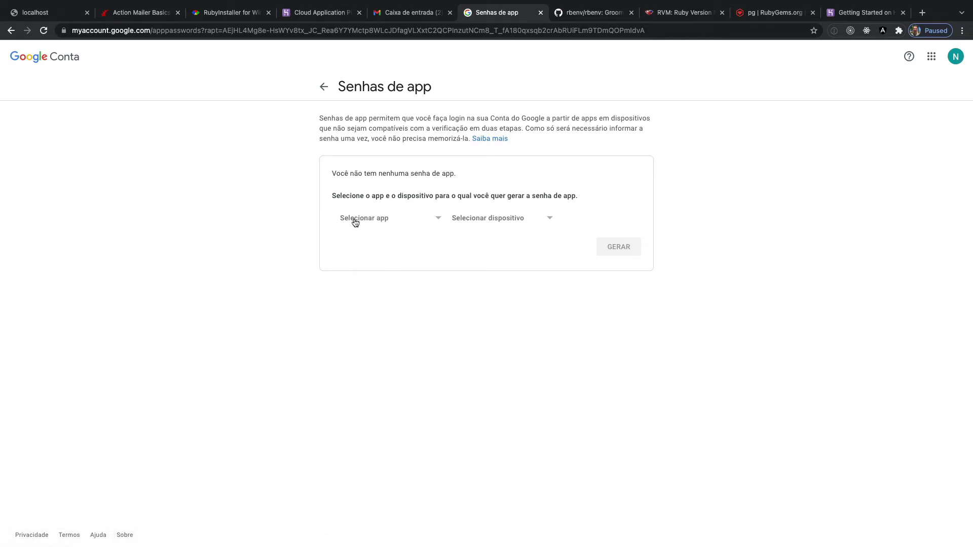
pyautogui.click(392, 220)
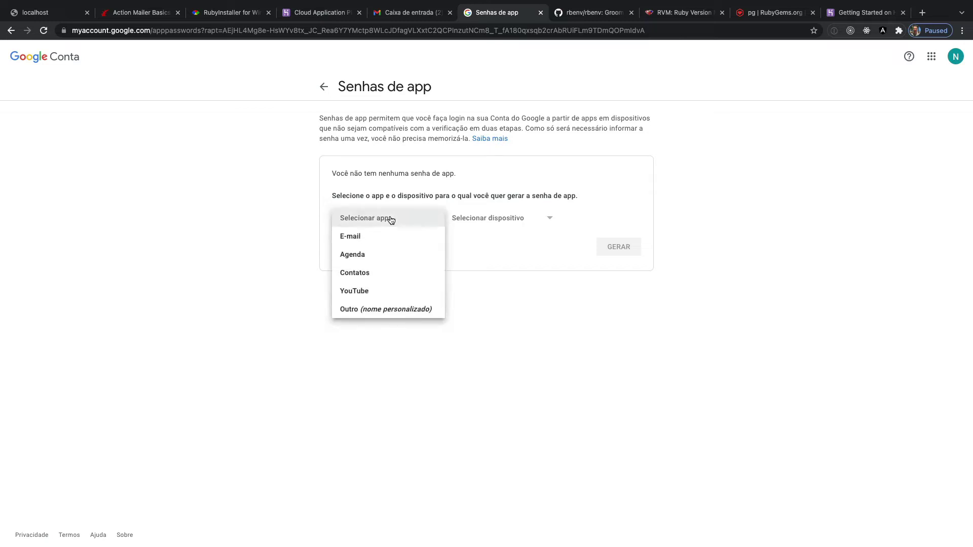
pyautogui.click(395, 311)
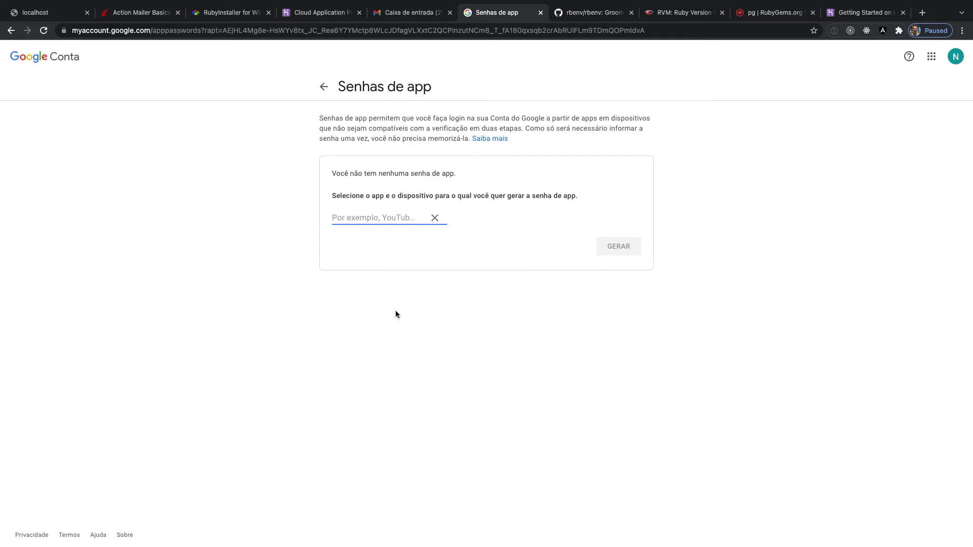
pyautogui.write('Bl')
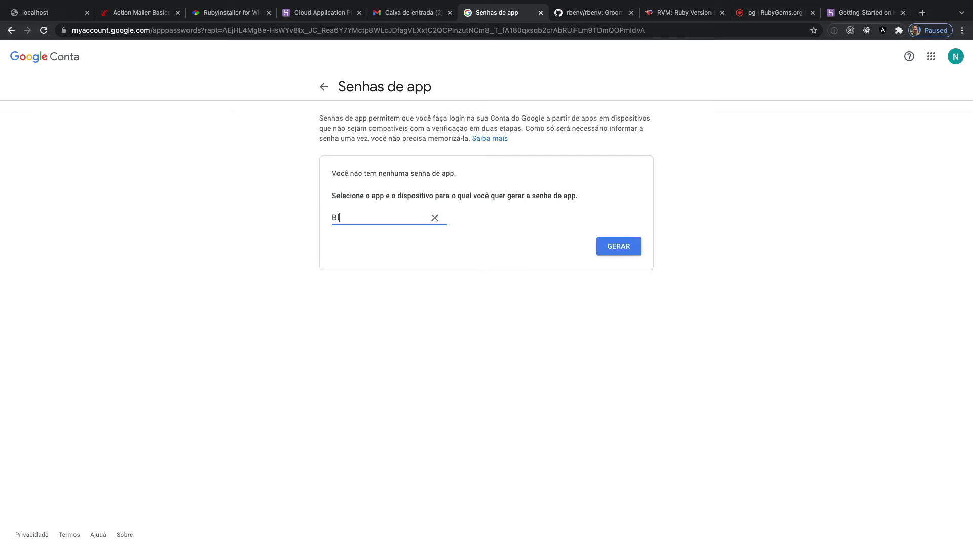
pyautogui.write('ogstrap')
pyautogui.click(621, 246)
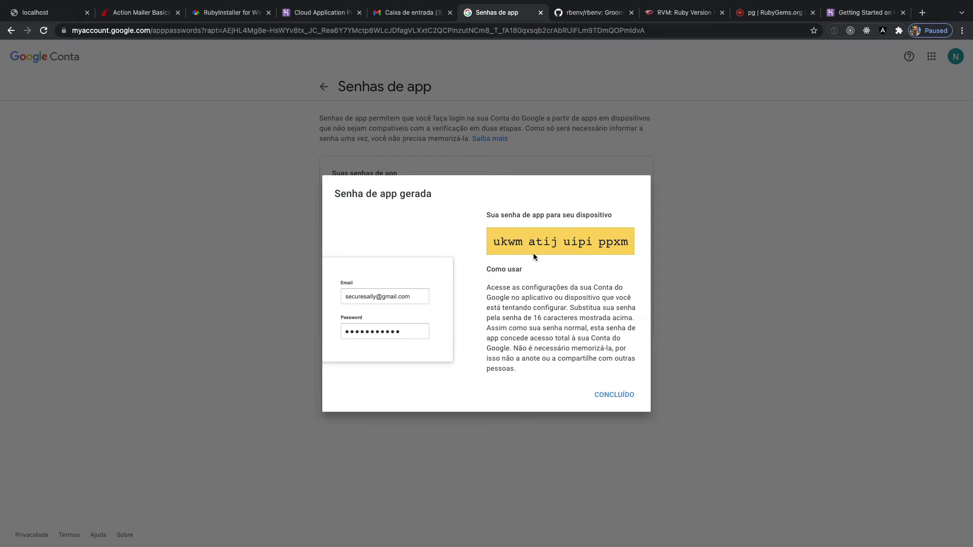
# - Copy the generated app password, switch to VS Code and paste it as the gmail password in the credentials file
pyautogui.moveTo(567, 242); pyautogui.dragTo(628, 243)
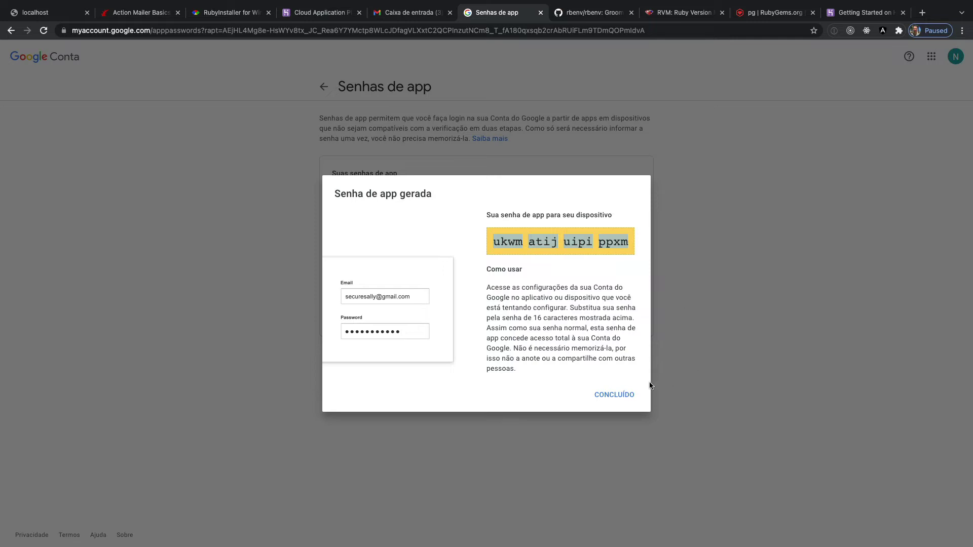
pyautogui.click(625, 396)
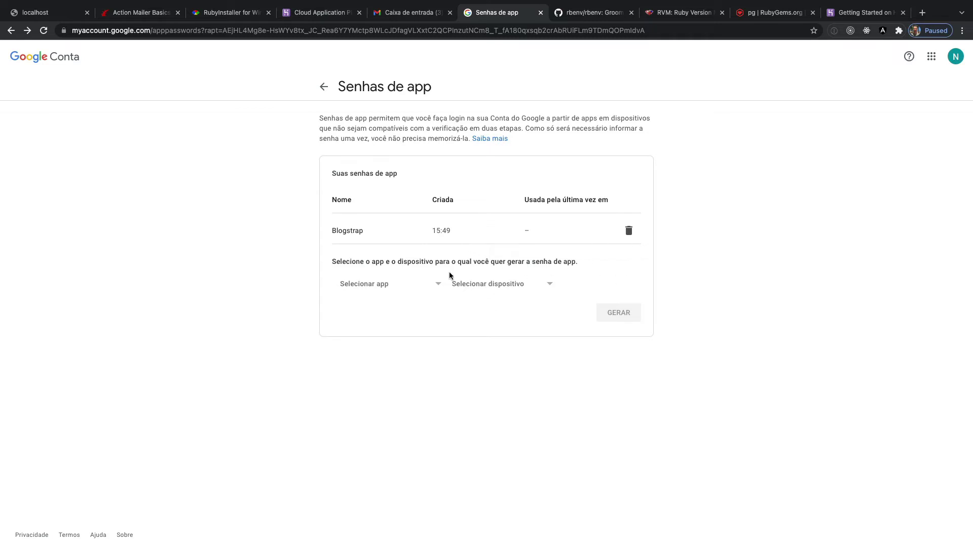
pyautogui.click(374, 284)
pyautogui.click(540, 369)
pyautogui.hotkey('ctrl', 'Left')
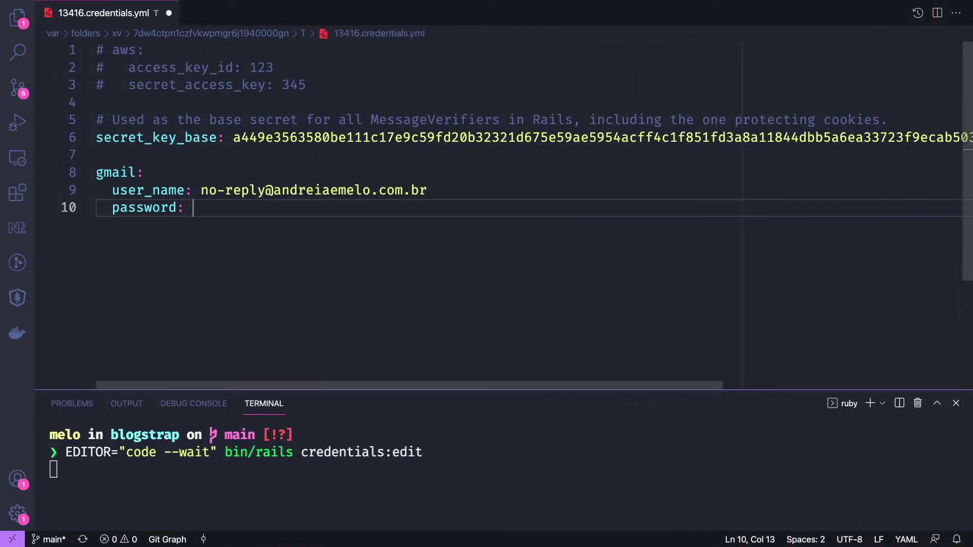
pyautogui.press('super+v')
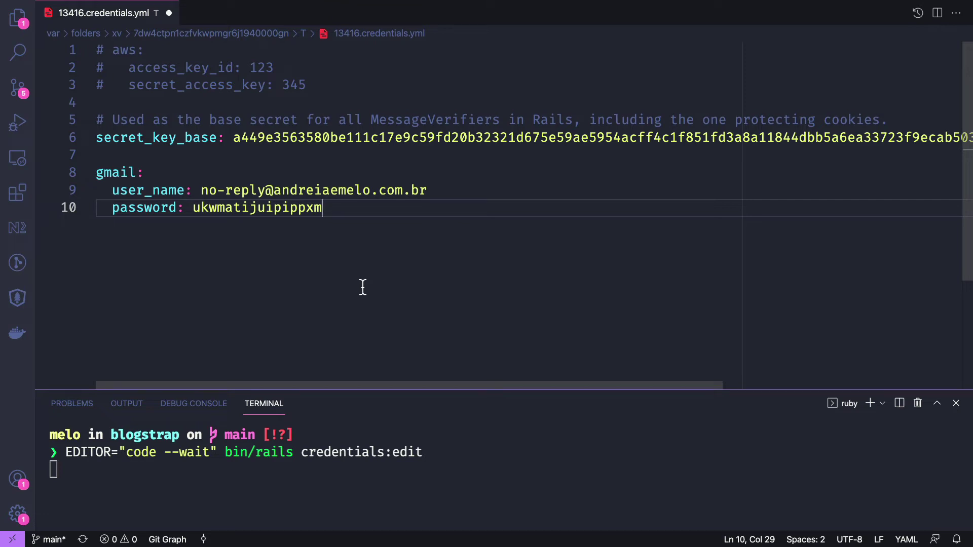
# - Save and close the credentials file so that Rails encrypts it
pyautogui.click(212, 72)
pyautogui.press('super+s')
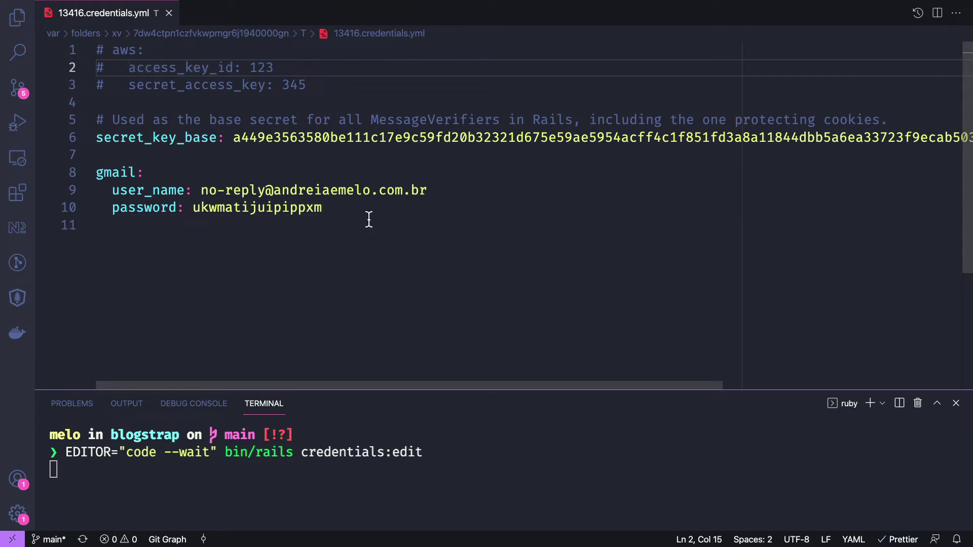
pyautogui.click(169, 14)
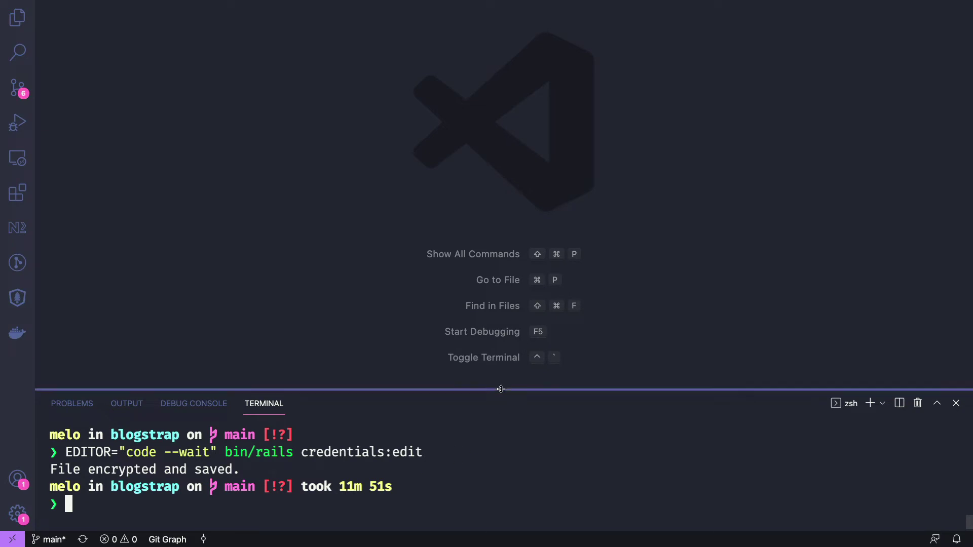
# - Reopen the encrypted credentials with vi by running EDITOR=vi bin/rails credentials:edit, and enlarge the terminal to fit the file
pyautogui.moveTo(502, 390); pyautogui.dragTo(517, 169)
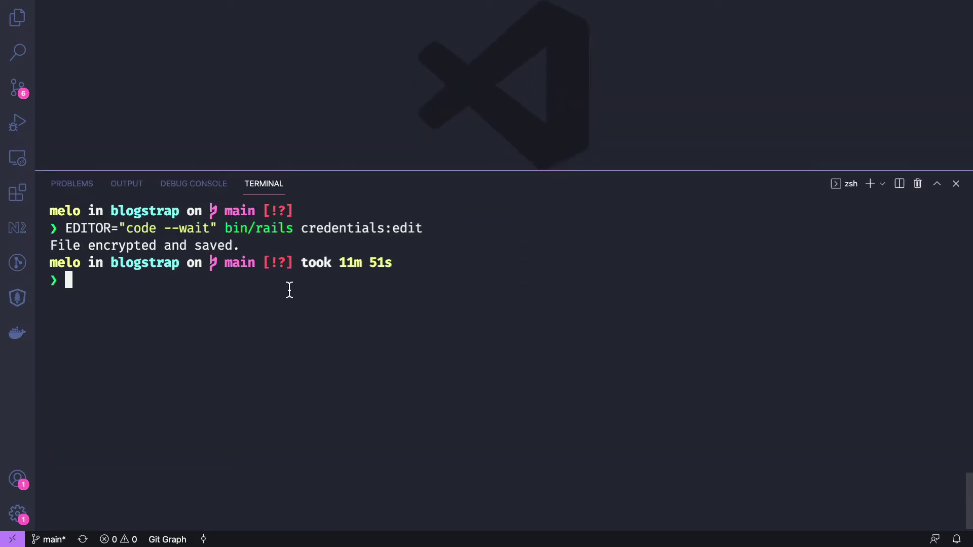
pyautogui.press('Up')
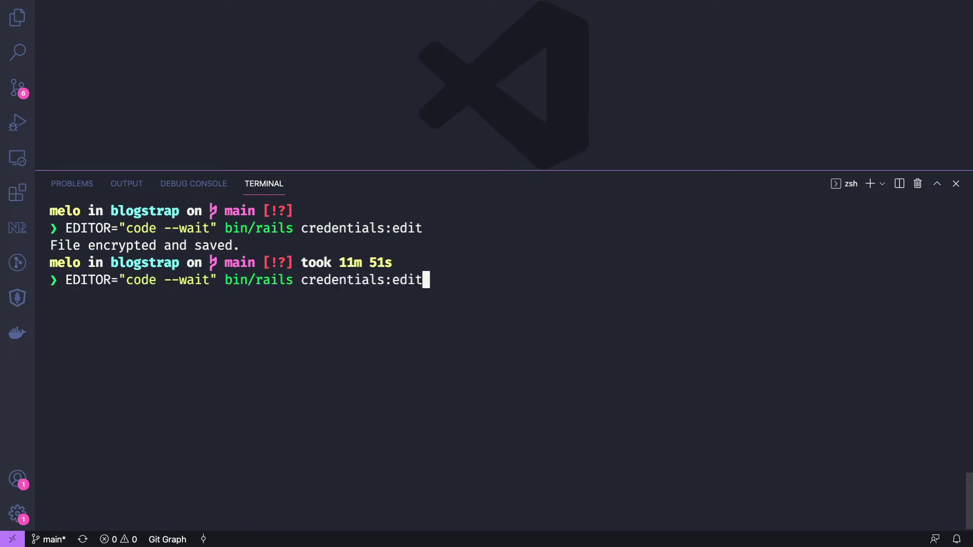
pyautogui.press('Left')
pyautogui.press('Left')
pyautogui.press('Left')
pyautogui.press('Left')
pyautogui.press('Left')
pyautogui.press('Left')
pyautogui.press('Left')
pyautogui.press('Left')
pyautogui.press('Left')
pyautogui.press('Left')
pyautogui.press('Left')
pyautogui.press('Left')
pyautogui.press('Left')
pyautogui.press('Left')
pyautogui.press('Left')
pyautogui.press('Left')
pyautogui.press('Left')
pyautogui.press('Left')
pyautogui.press('Left')
pyautogui.press('Left')
pyautogui.press('Left')
pyautogui.press('Left')
pyautogui.press('Left')
pyautogui.press('Left')
pyautogui.press('Left')
pyautogui.press('Left')
pyautogui.press('Left')
pyautogui.press('BackSpace')
pyautogui.press('BackSpace')
pyautogui.press('BackSpace')
pyautogui.press('BackSpace')
pyautogui.press('BackSpace')
pyautogui.press('BackSpace')
pyautogui.press('BackSpace')
pyautogui.press('BackSpace')
pyautogui.press('BackSpace')
pyautogui.press('BackSpace')
pyautogui.press('BackSpace')
pyautogui.press('BackSpace')
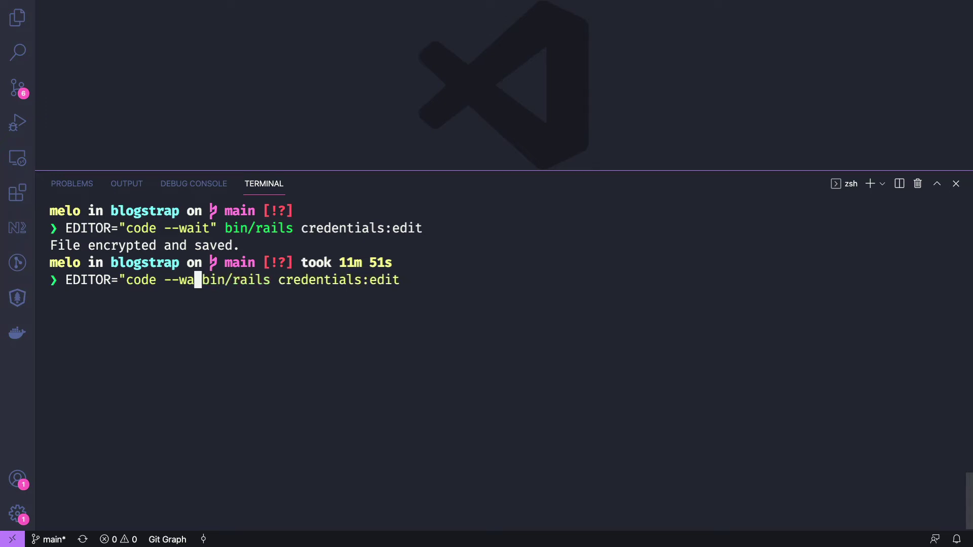
pyautogui.press('BackSpace')
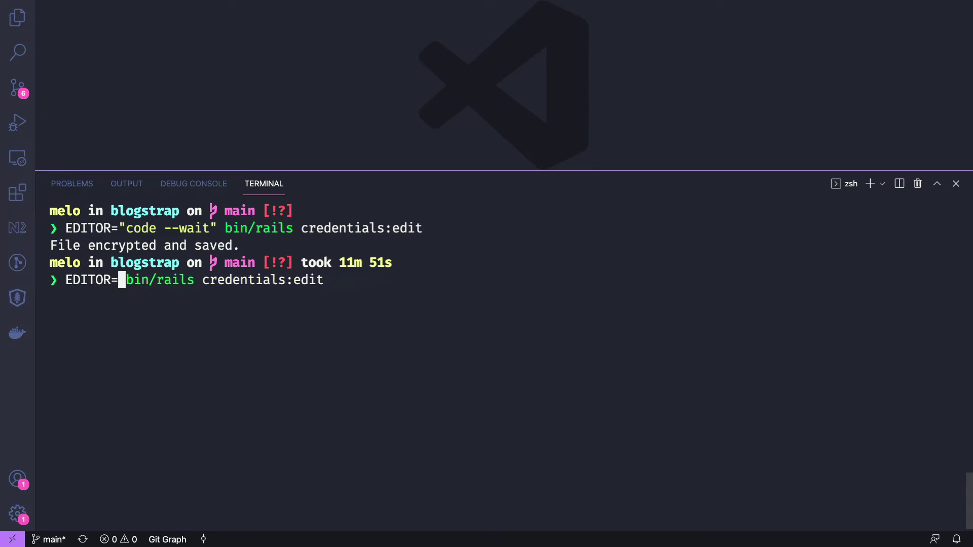
pyautogui.write('vi')
pyautogui.press('Return')
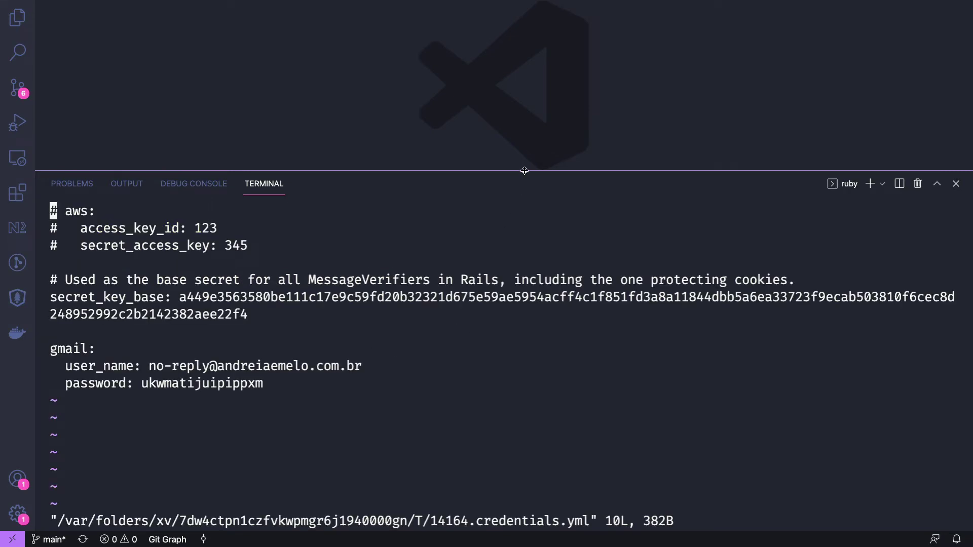
pyautogui.moveTo(525, 171); pyautogui.dragTo(526, 98)
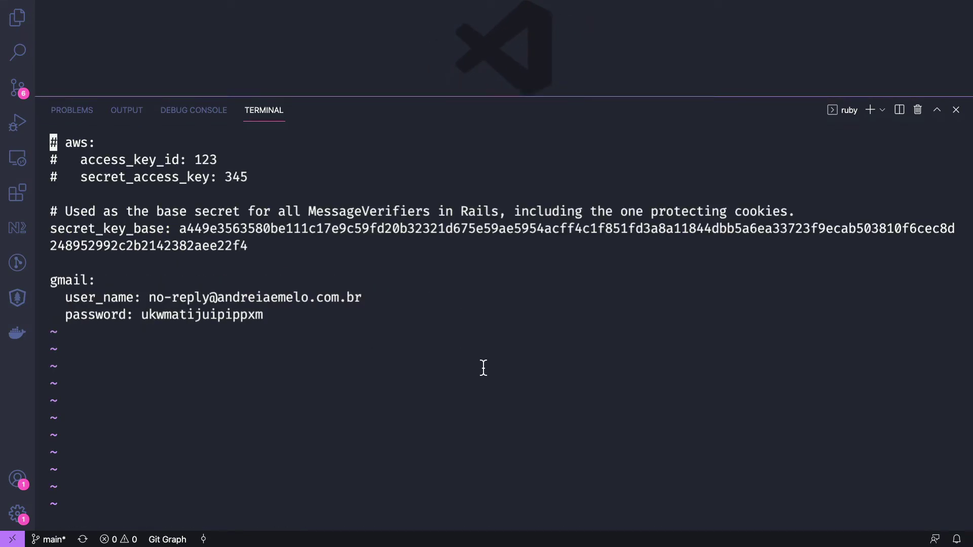
# - Move through the first lines of the credentials file in vi, ending back on the first line
pyautogui.press('Down')
pyautogui.press('Down')
pyautogui.press('Down')
pyautogui.press('Down')
pyautogui.press('Up')
pyautogui.press('Up')
pyautogui.press('Up')
pyautogui.press('Up')
pyautogui.press('Down')
pyautogui.press('Down')
pyautogui.press('Down')
pyautogui.press('Down')
pyautogui.press('Up')
pyautogui.press('Up')
pyautogui.press('Up')
pyautogui.press('Up')
# - Insert the dummy text sfsdfsdfsdfs before the aws comment in vi, and leave insert mode
pyautogui.press('i')
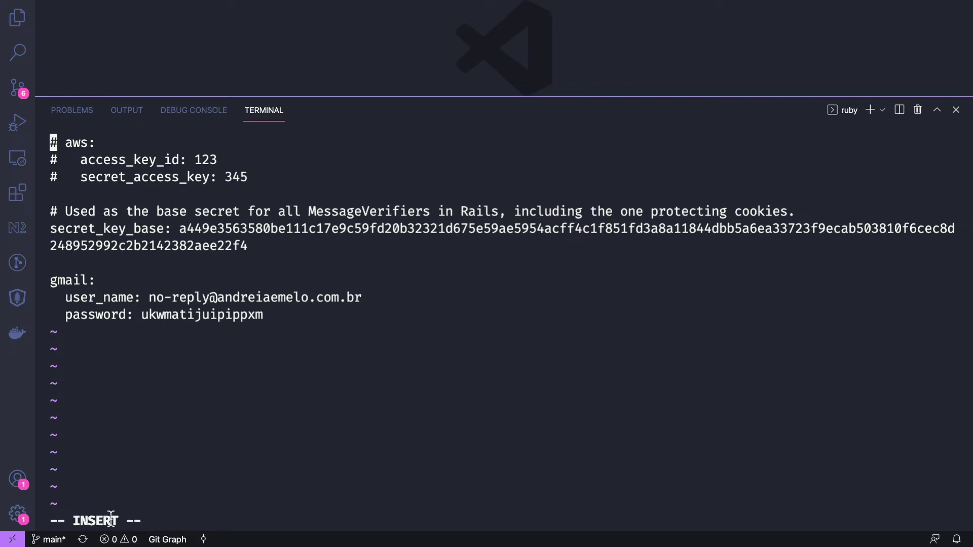
pyautogui.write('sf')
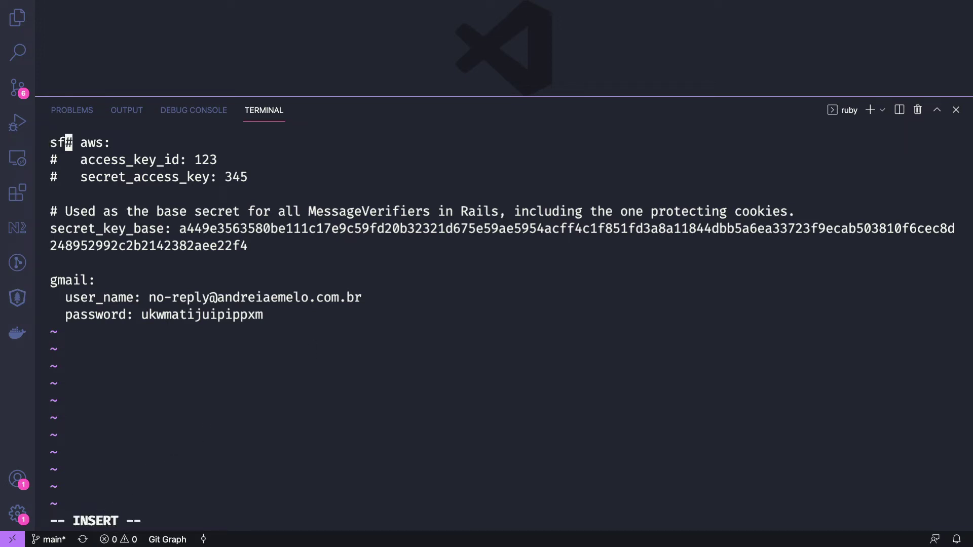
pyautogui.write('sdfsdfsdfs')
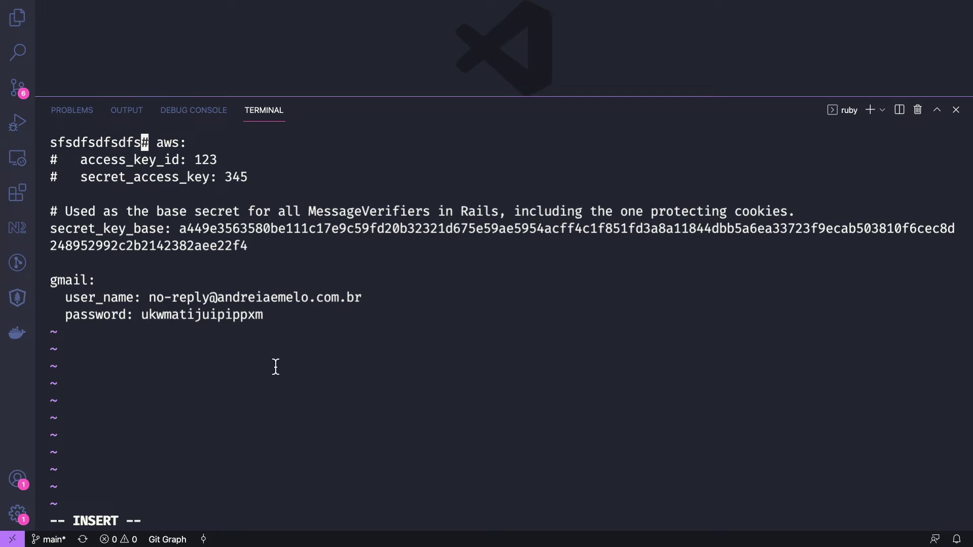
pyautogui.press('Escape')
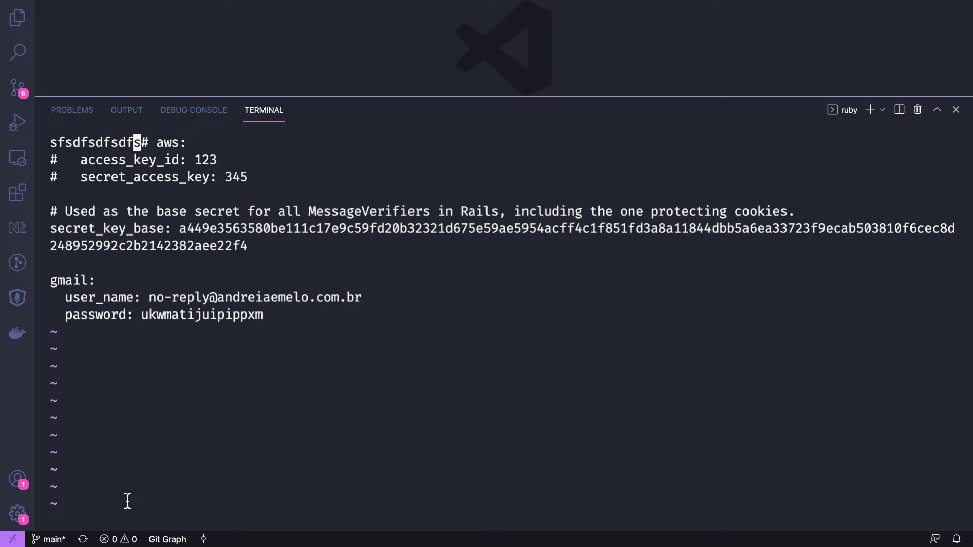
# - Quit vi and discard the edits with the :q! command
pyautogui.write(':q!')
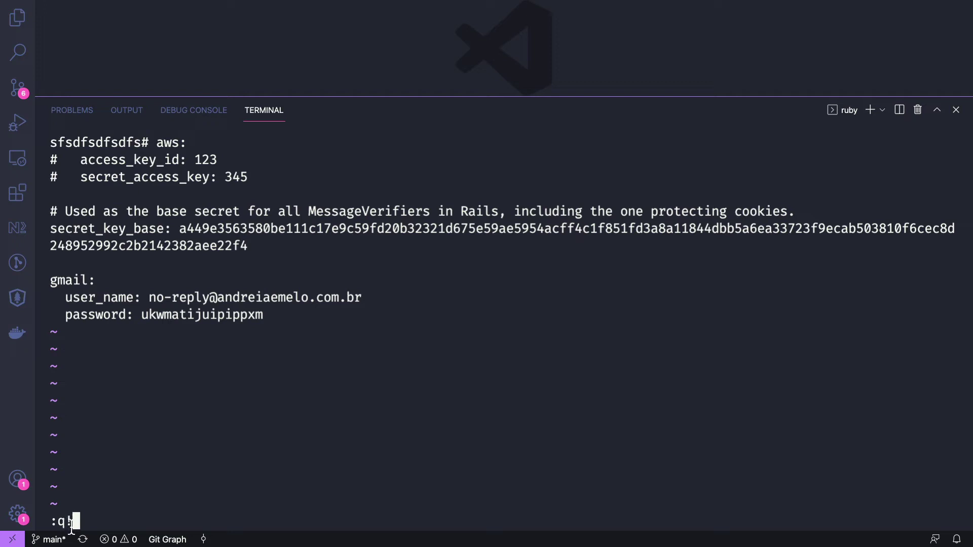
pyautogui.press('BackSpace')
pyautogui.press('BackSpace')
pyautogui.write('x')
pyautogui.press('BackSpace')
pyautogui.write('q!')
pyautogui.press('Return')
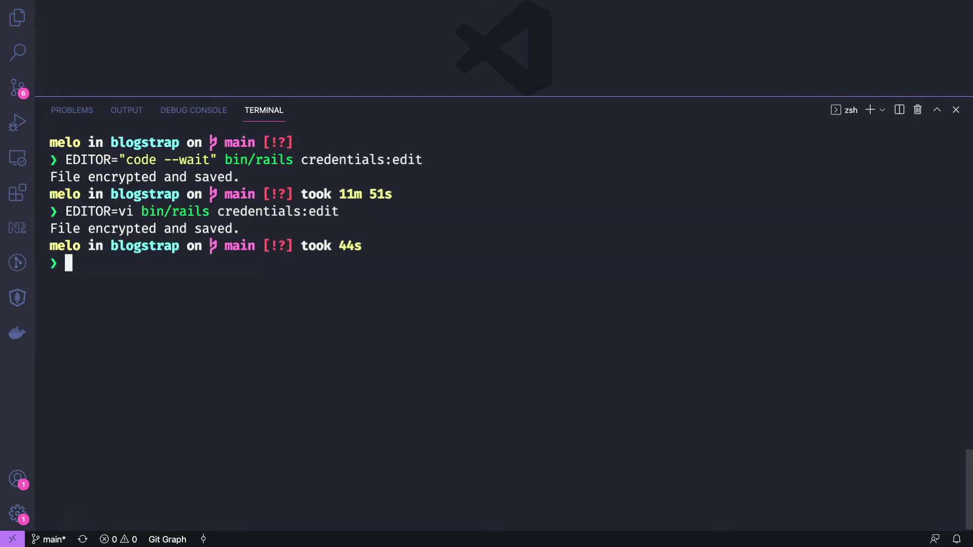
# - Reopen the encrypted credentials with vim by running EDITOR=vim bin/rails credentials:edit
pyautogui.press('Up')
pyautogui.press('Left')
pyautogui.press('Left')
pyautogui.press('Left')
pyautogui.press('Left')
pyautogui.press('Left')
pyautogui.press('Left')
pyautogui.press('Left')
pyautogui.press('Left')
pyautogui.press('Left')
pyautogui.press('Left')
pyautogui.press('Left')
pyautogui.press('Left')
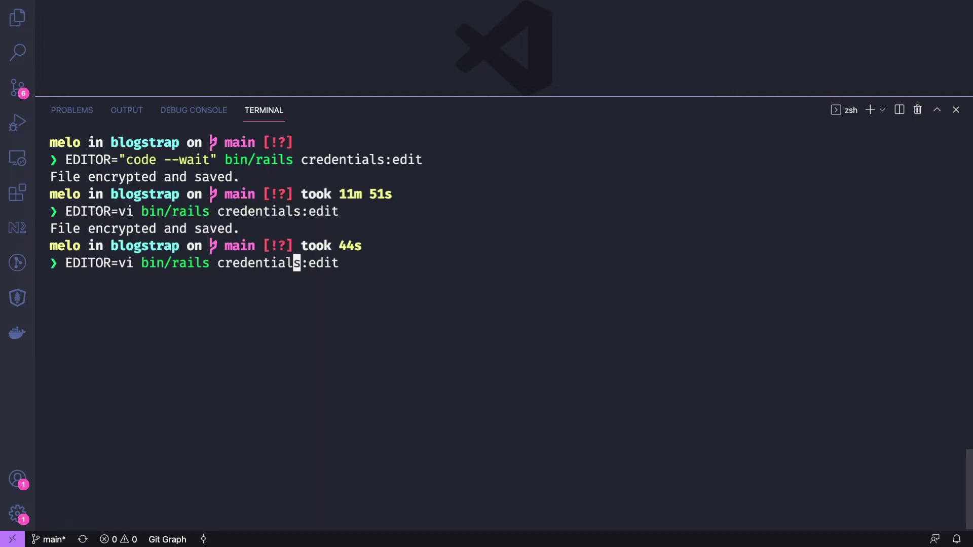
pyautogui.press('Left')
pyautogui.press('Left')
pyautogui.press('Left')
pyautogui.press('Left')
pyautogui.press('Left')
pyautogui.press('Left')
pyautogui.press('Left')
pyautogui.press('Left')
pyautogui.press('Left')
pyautogui.press('Left')
pyautogui.press('Left')
pyautogui.press('Left')
pyautogui.press('Left')
pyautogui.press('Left')
pyautogui.press('Left')
pyautogui.write('m')
pyautogui.press('Return')
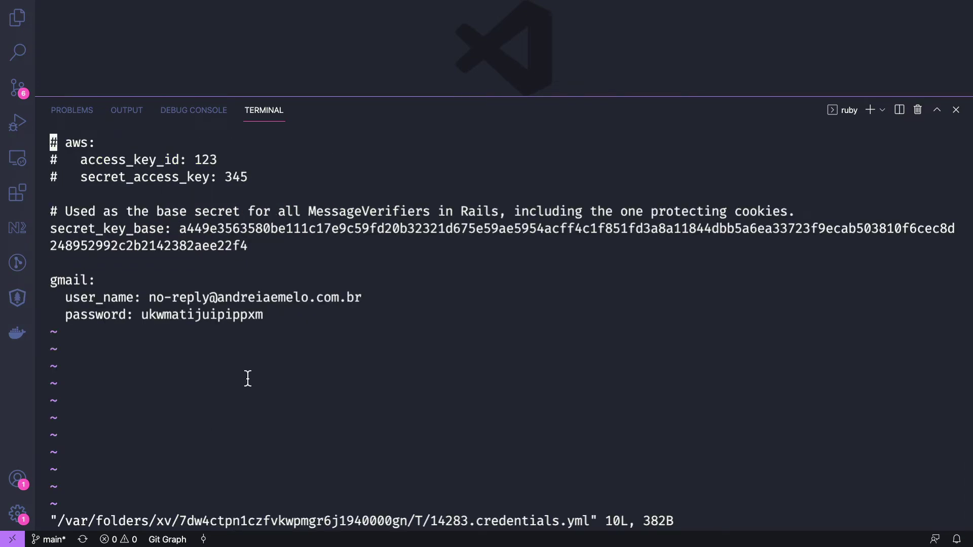
# - Move through the first lines of the credentials file in vim, and quit with the :q command
pyautogui.press('Down')
pyautogui.press('Down')
pyautogui.press('Up')
pyautogui.press('Up')
pyautogui.write(':q')
pyautogui.press('Return')
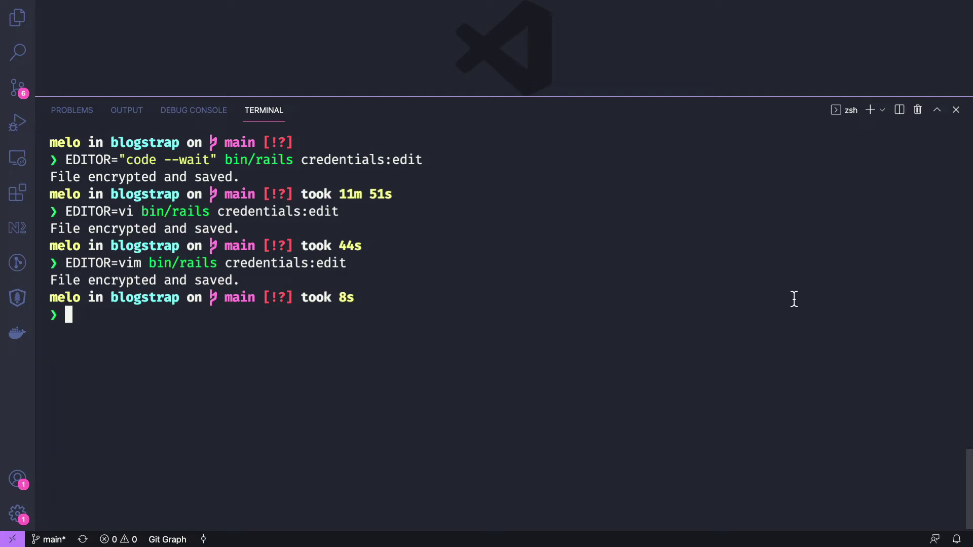
# - Open the credentials in VS Code with EDITOR="code --wait" bin/rails credentials:edit, enlarge the editor area to view the file, and close it
pyautogui.press('Up')
pyautogui.press('Up')
pyautogui.press('Up')
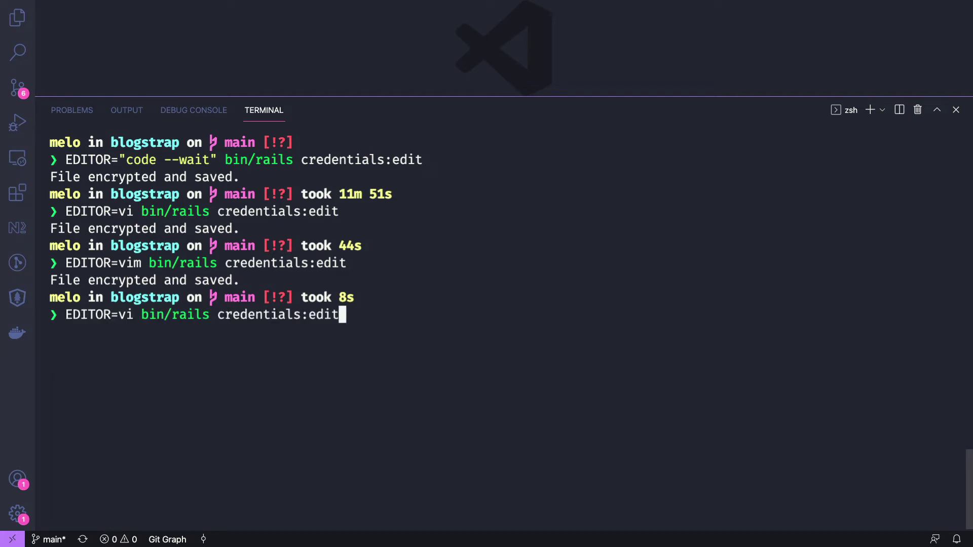
pyautogui.press('Return')
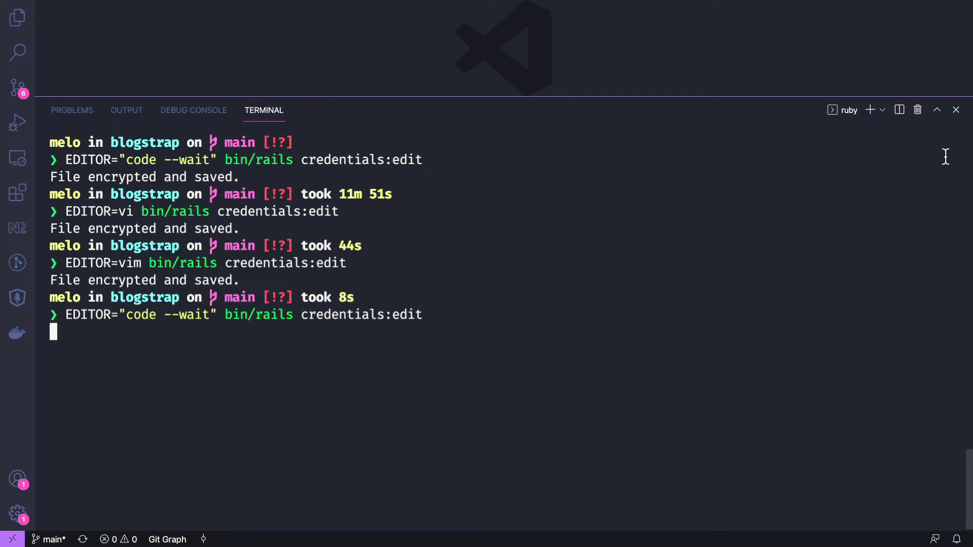
pyautogui.moveTo(731, 95); pyautogui.dragTo(668, 219)
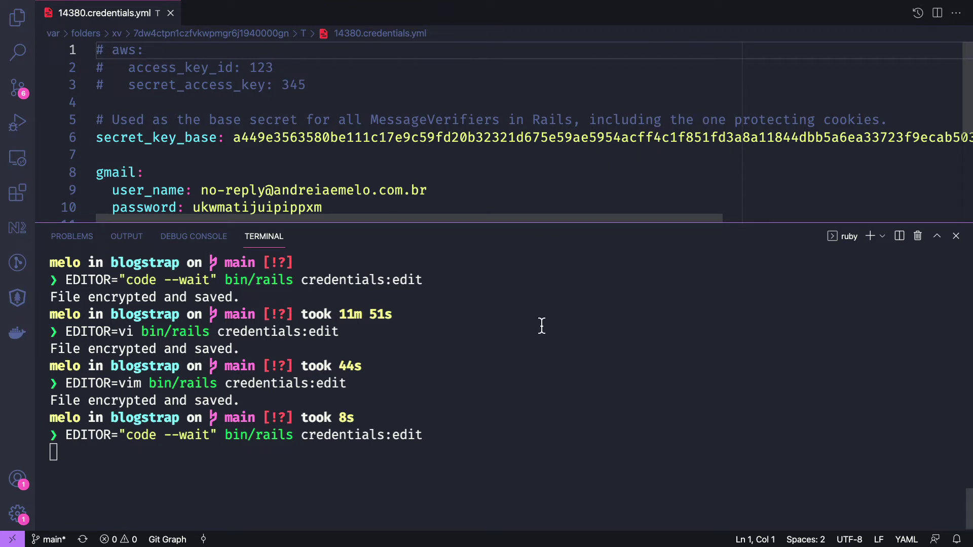
pyautogui.click(170, 13)
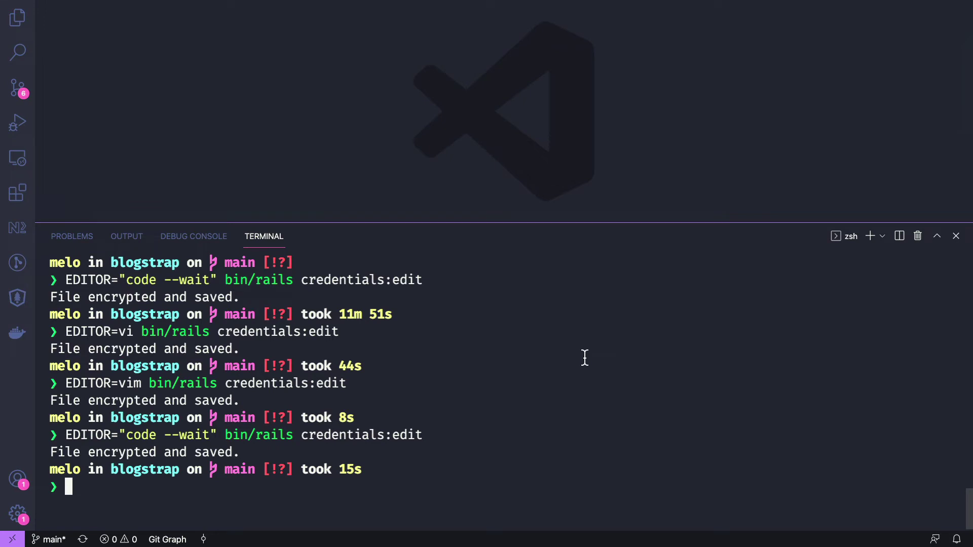
# - Generate two random secret keys in the terminal by running rails secret twice
pyautogui.write('rails ')
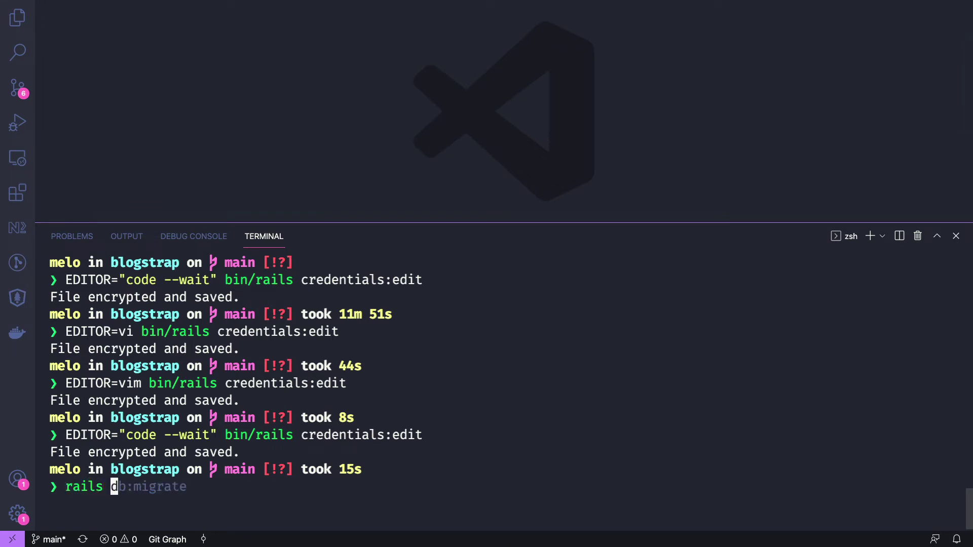
pyautogui.write('secret')
pyautogui.press('Return')
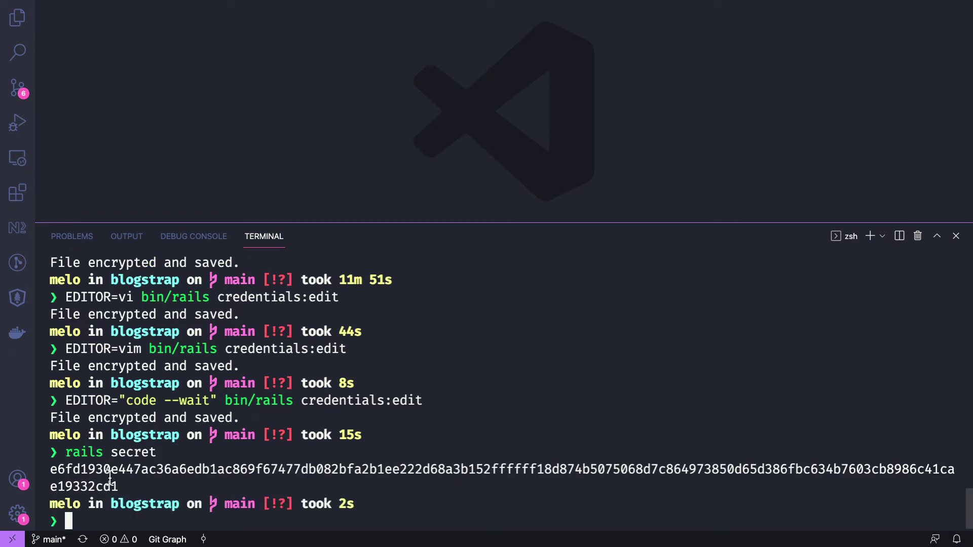
pyautogui.press('Up')
pyautogui.press('Return')
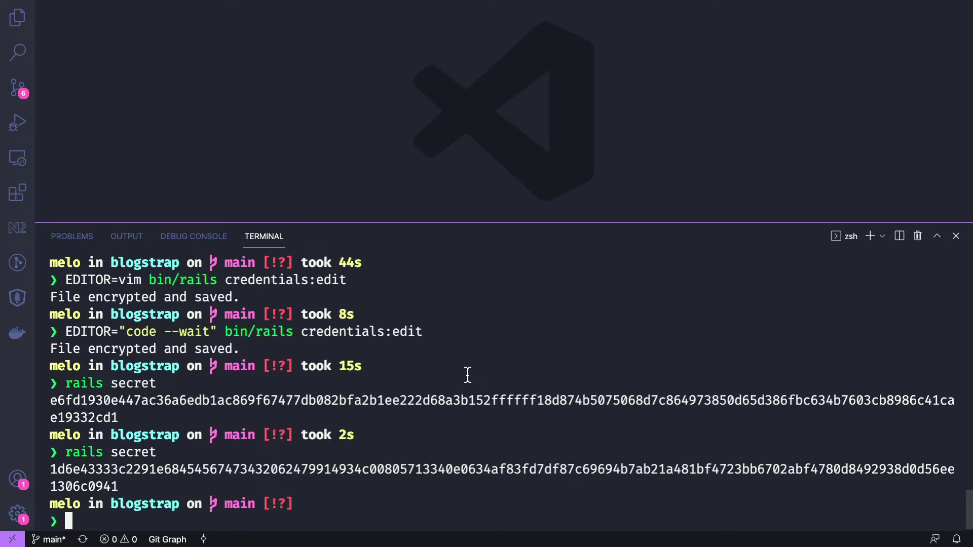
# - Clear the terminal output and close the terminal
pyautogui.write('clear')
pyautogui.press('Return')
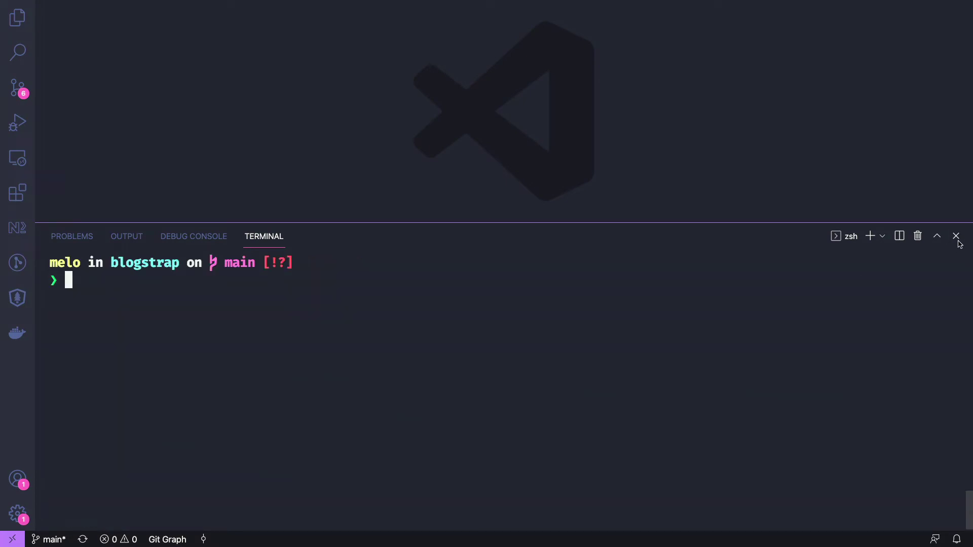
pyautogui.click(957, 236)
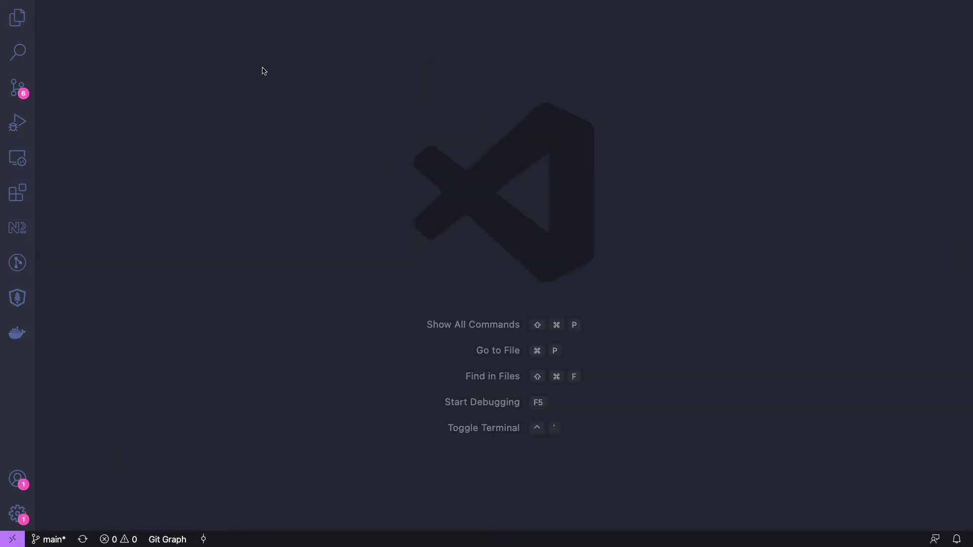
# - Switch to Chrome and open the personal apps dashboard through the login on the Heroku home page
pyautogui.press('super+Tab')
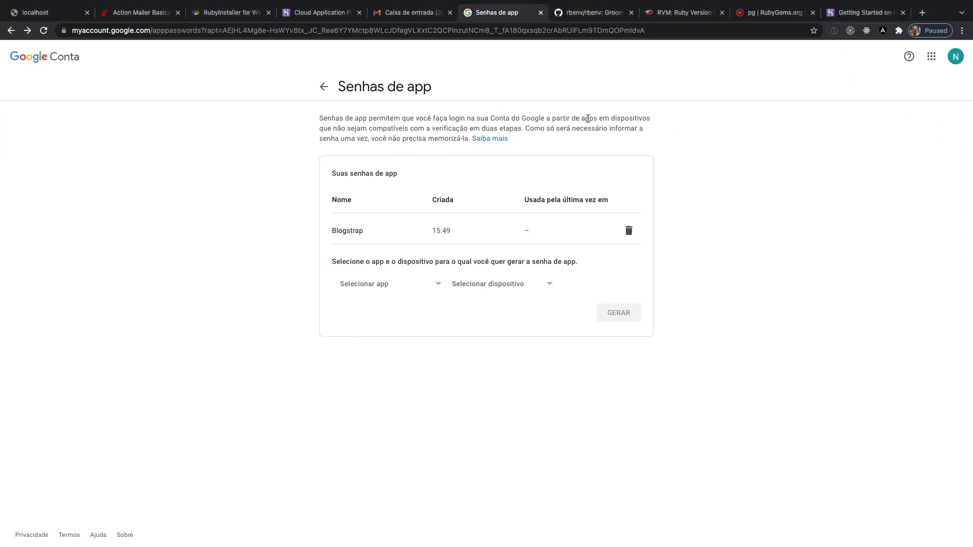
pyautogui.click(855, 14)
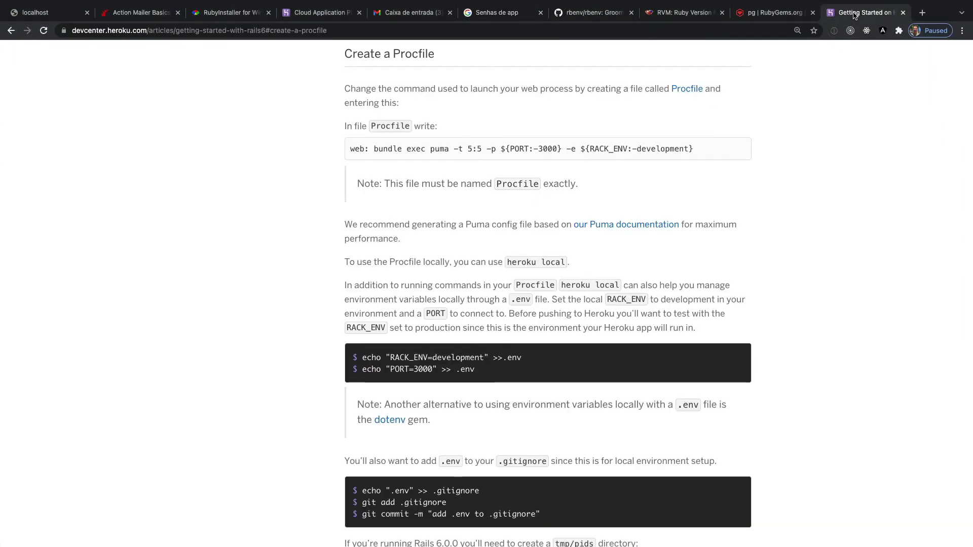
pyautogui.click(319, 13)
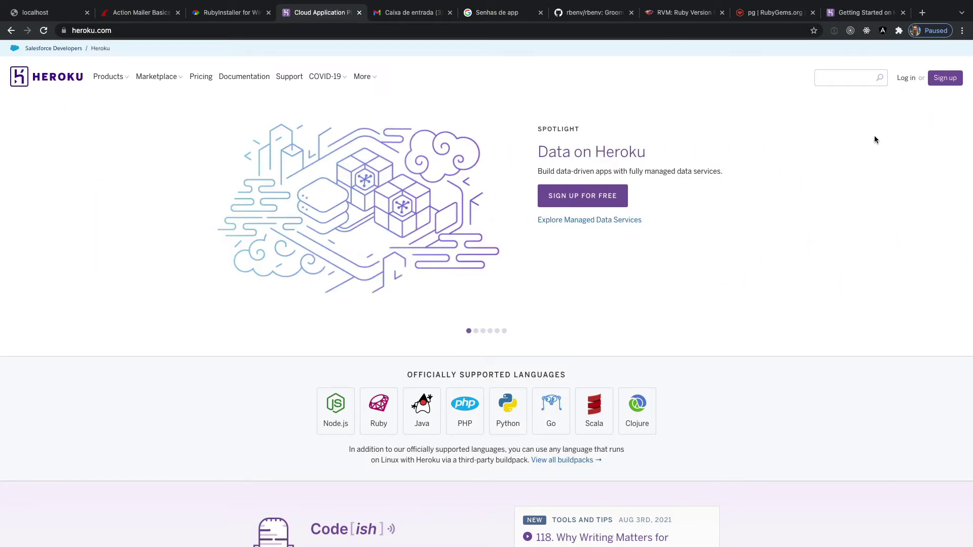
pyautogui.click(906, 77)
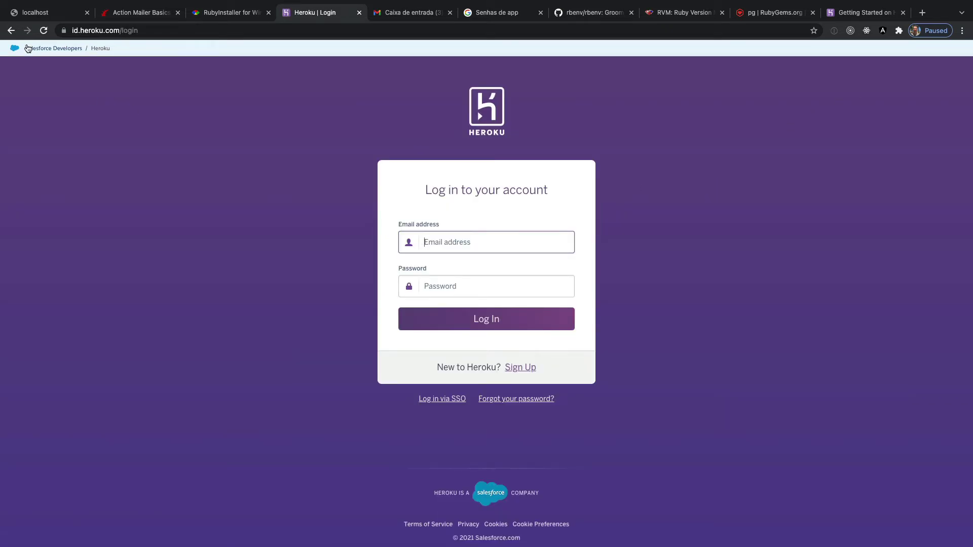
pyautogui.click(12, 31)
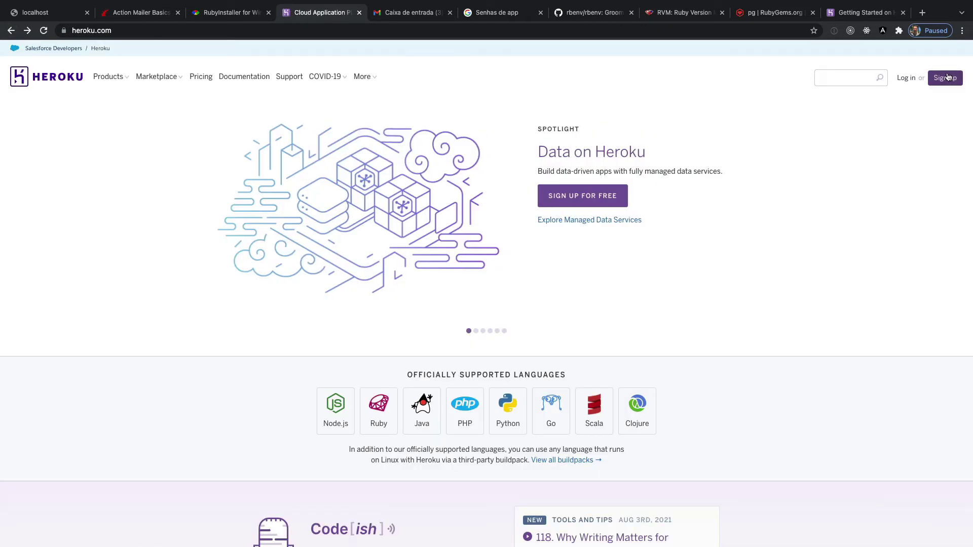
pyautogui.click(907, 79)
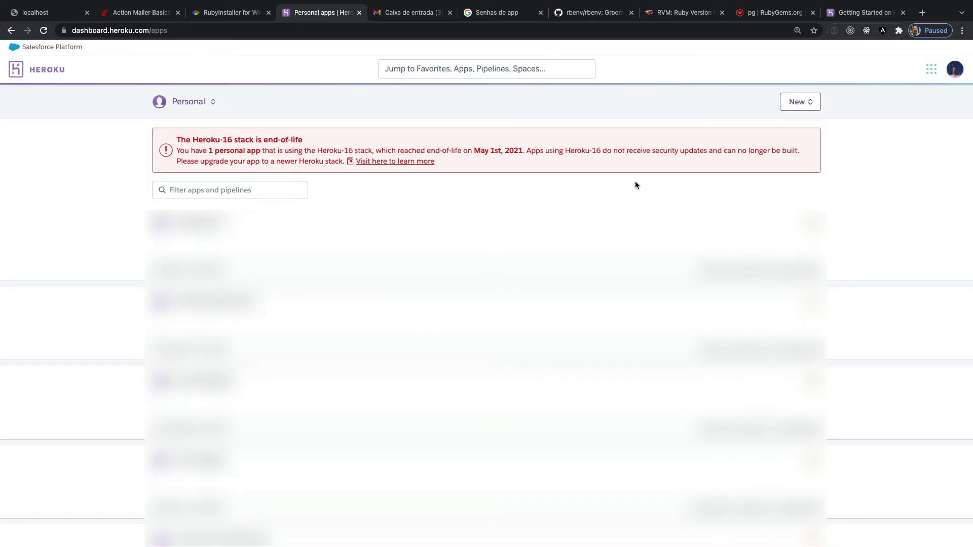
# - Create a new Heroku app named blogstrap in the United States region
pyautogui.click(803, 107)
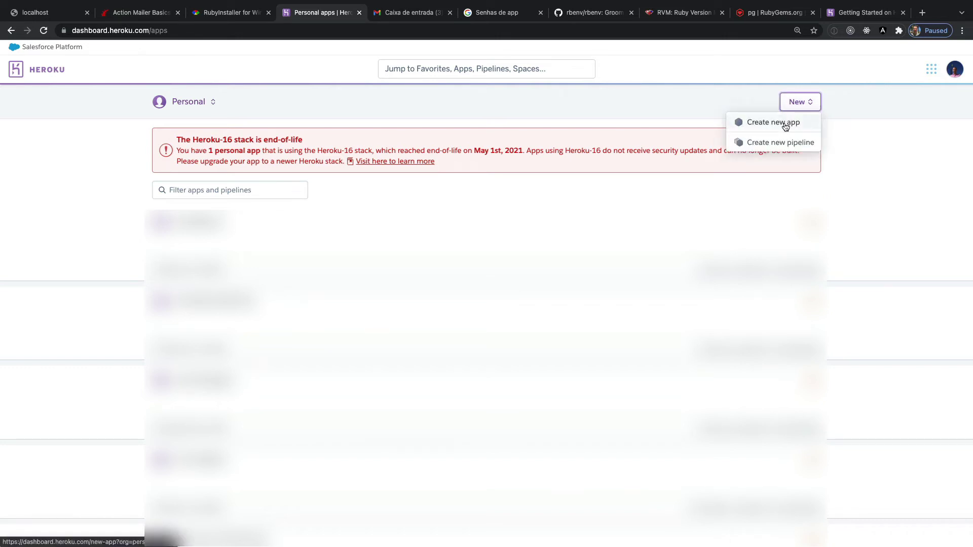
pyautogui.click(785, 124)
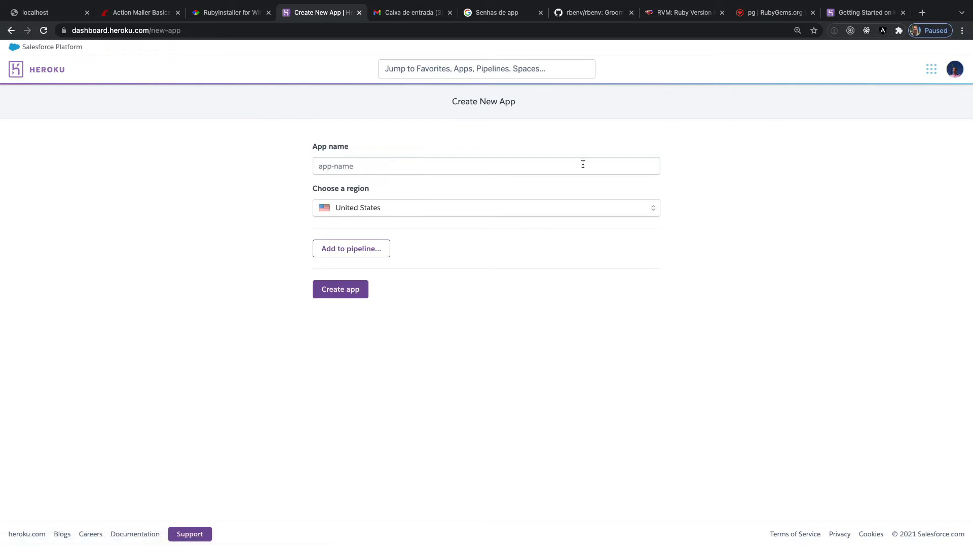
pyautogui.click(583, 164)
pyautogui.write('blogstrap')
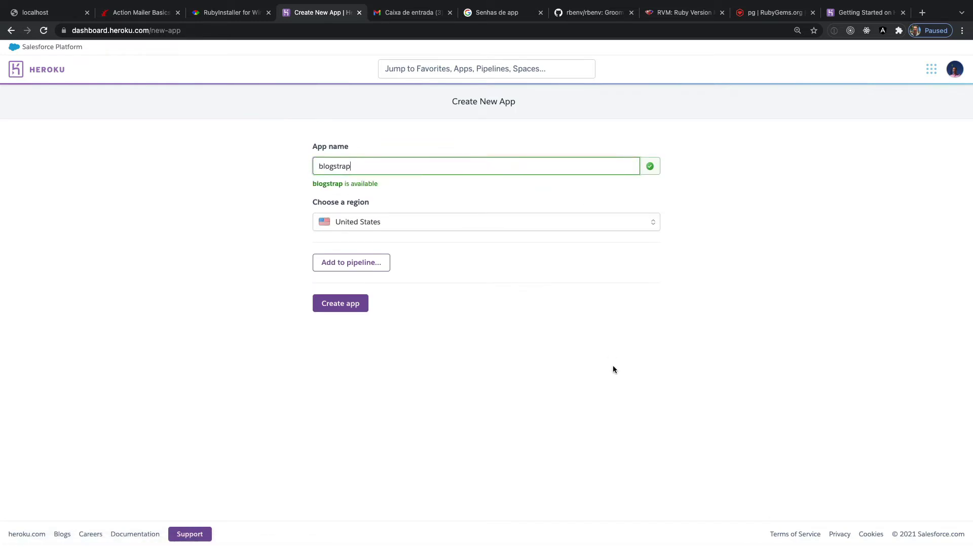
pyautogui.click(344, 309)
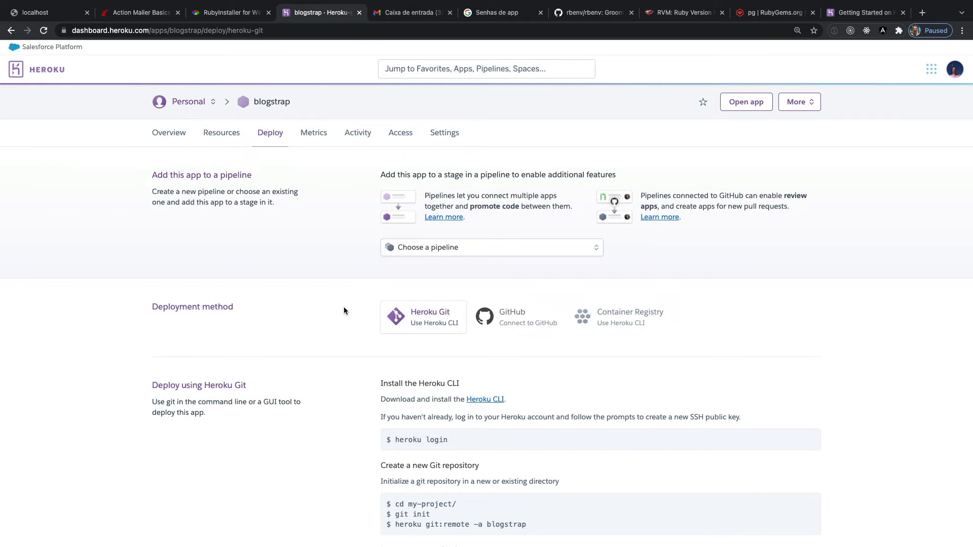
# - Review the blogstrap app's deployment options and choose GitHub as the deployment method
pyautogui.scroll(-3, 344, 307)
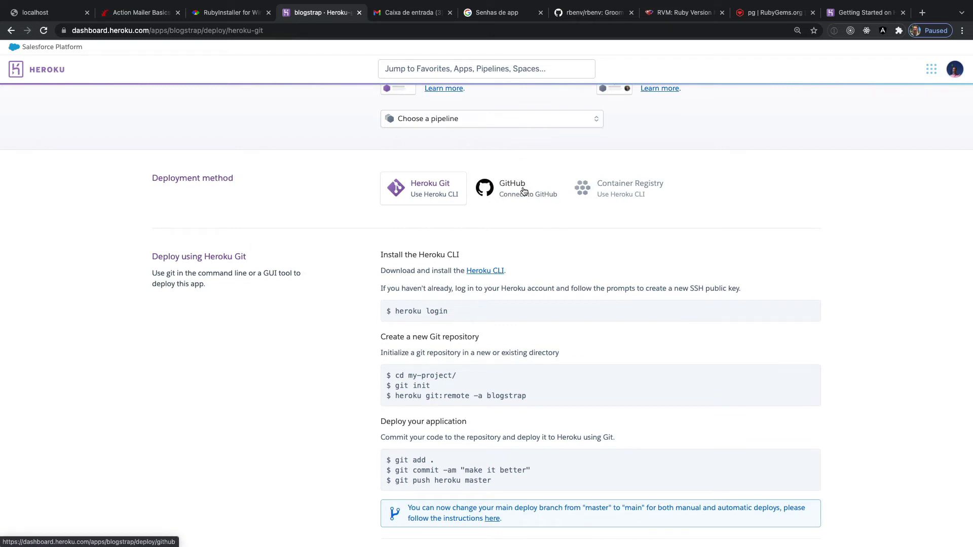
pyautogui.scroll(2, 527, 231)
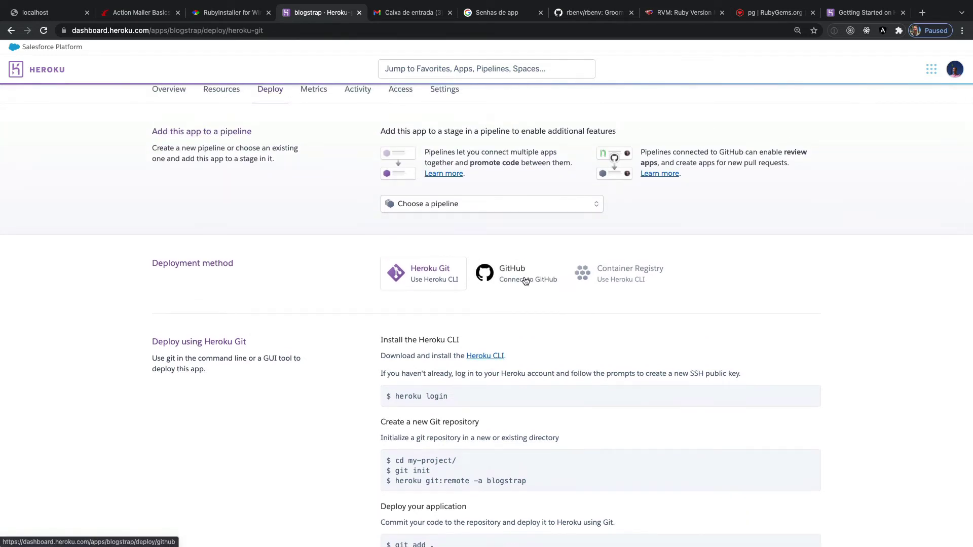
pyautogui.click(524, 280)
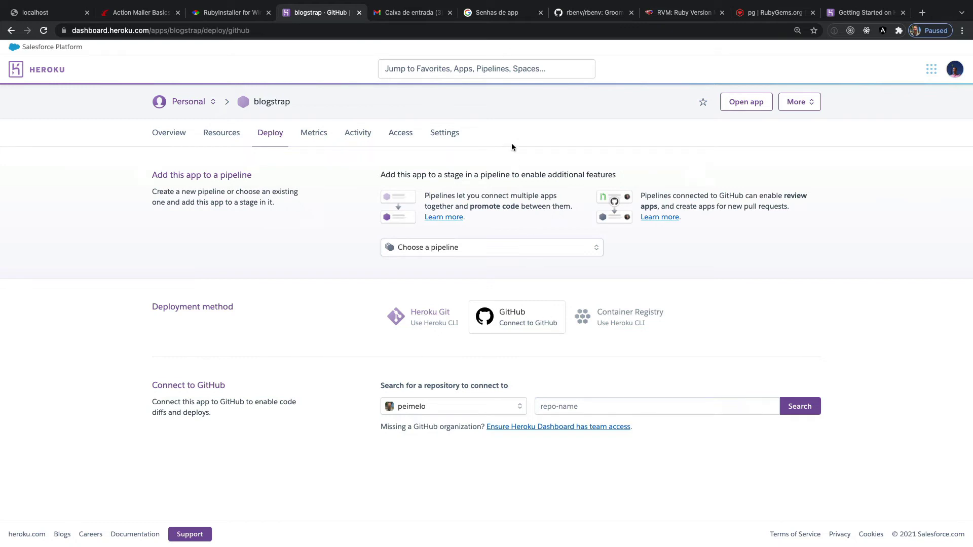
# - Open the blogstrap app's settings and reveal its config vars
pyautogui.click(447, 134)
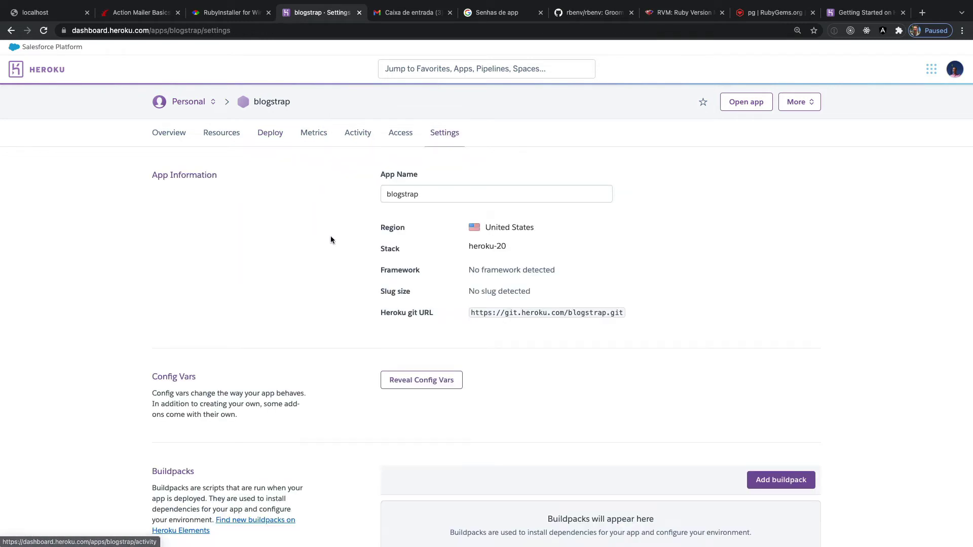
pyautogui.scroll(-2, 636, 255)
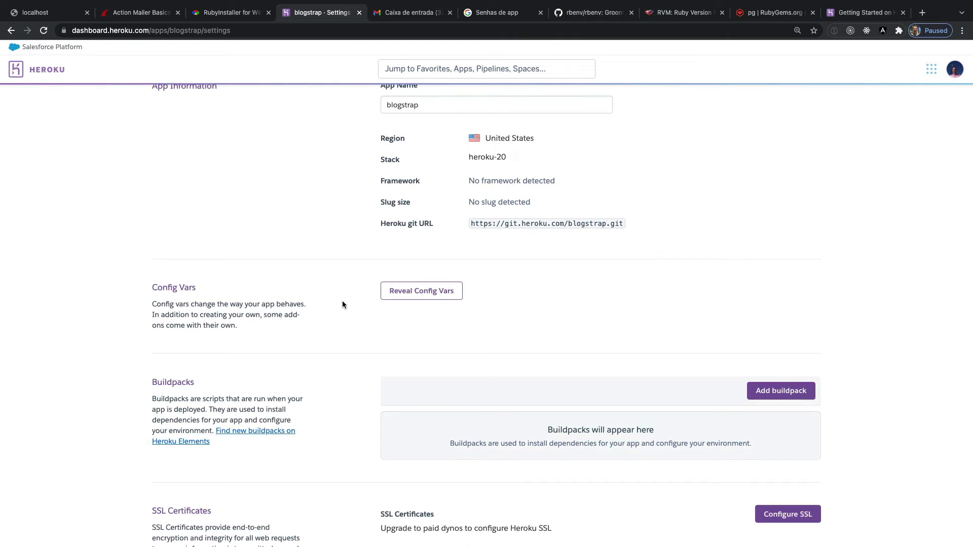
pyautogui.click(419, 297)
pyautogui.scroll(-2, 499, 275)
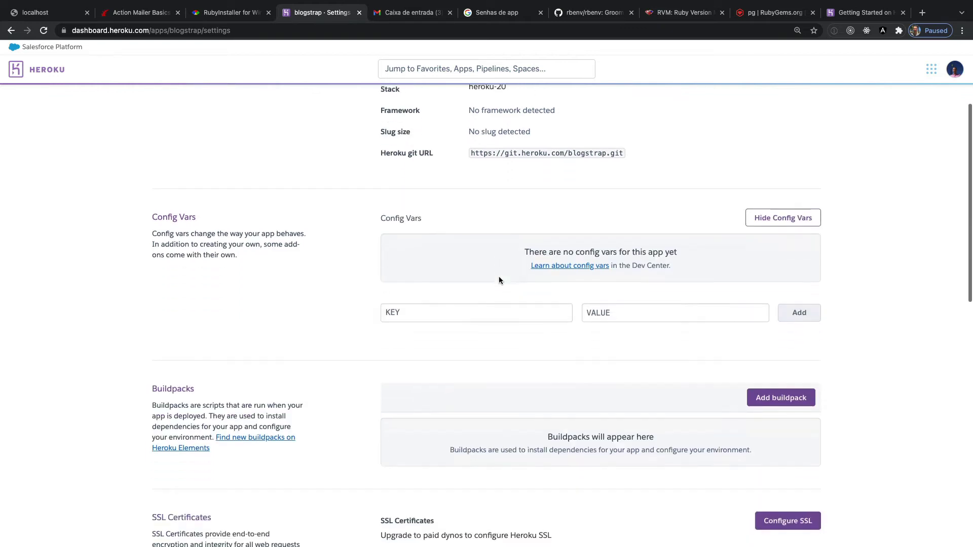
# - Enter RAILS_MASTER_KEY as the key of a new config var
pyautogui.click(486, 311)
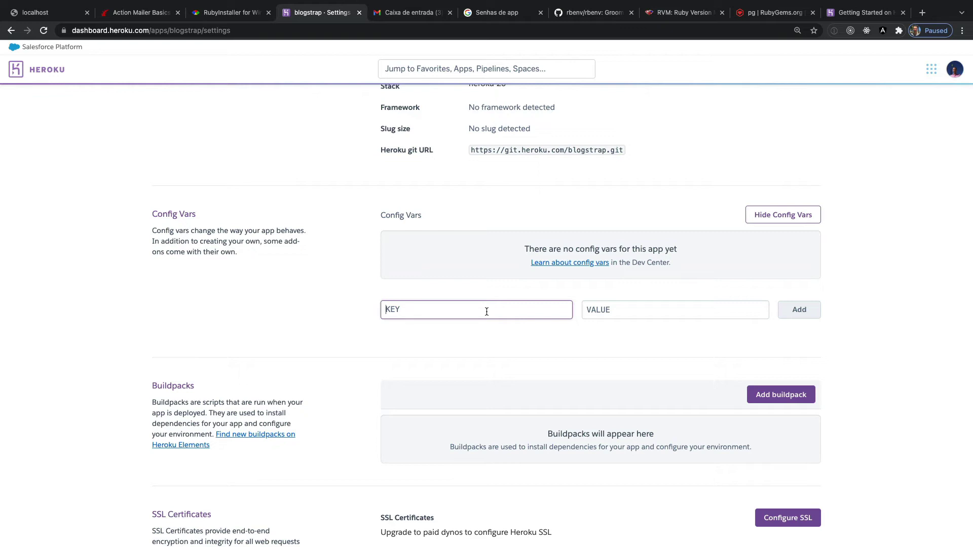
pyautogui.write('RAIS')
pyautogui.press('BackSpace')
pyautogui.write('L')
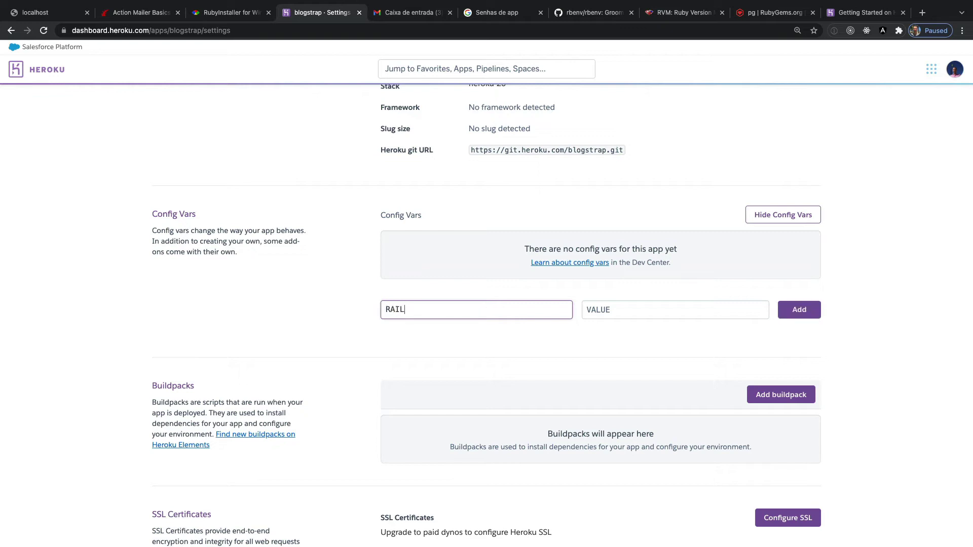
pyautogui.write('S_MASTER_KEY')
# - Switch to VS Code and copy the whole key from the Blogstrap project's config/master.key file
pyautogui.press('super+Tab')
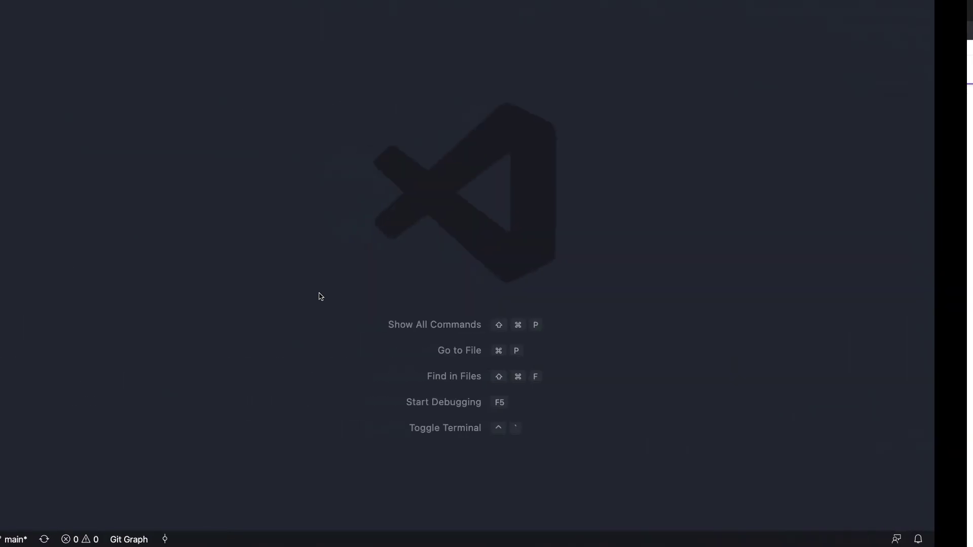
pyautogui.click(17, 17)
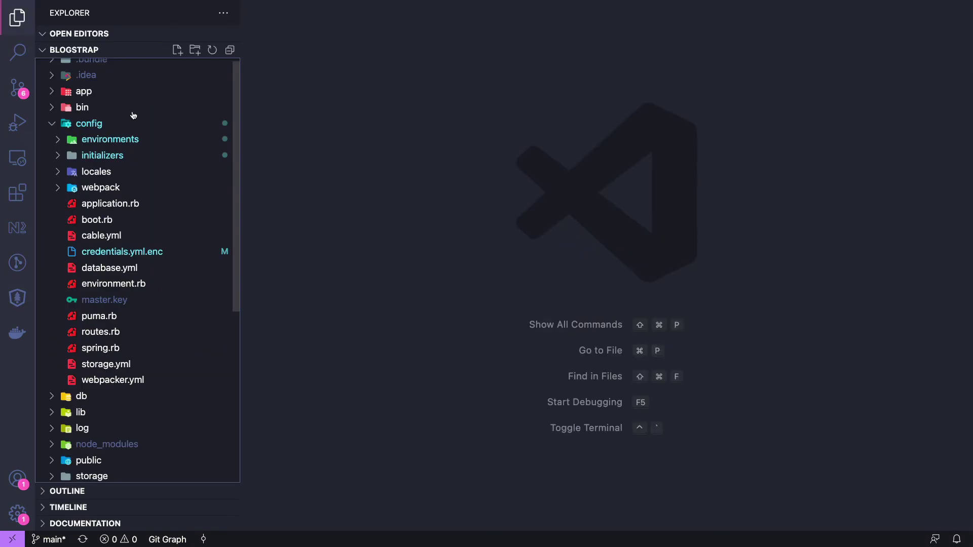
pyautogui.click(122, 299)
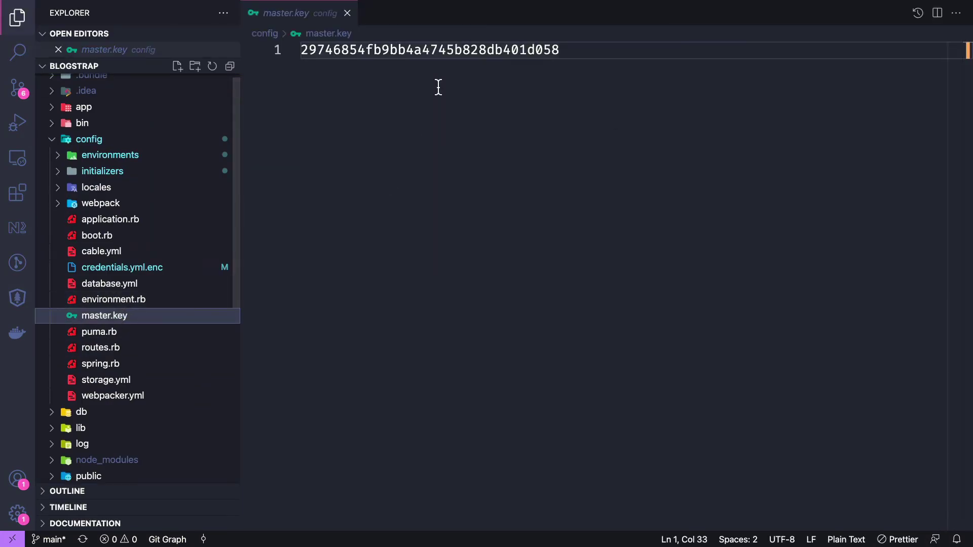
pyautogui.doubleClick(425, 49)
pyautogui.press('super+c')
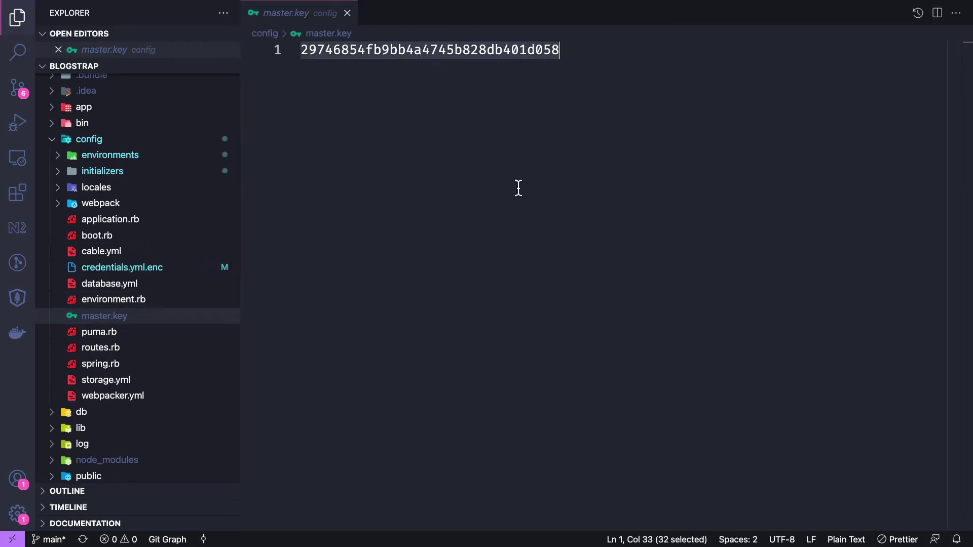
# - Return to the Heroku settings in the browser, paste the master key as the RAILS_MASTER_KEY value and add the config var
pyautogui.press('super+Tab')
pyautogui.click(624, 309)
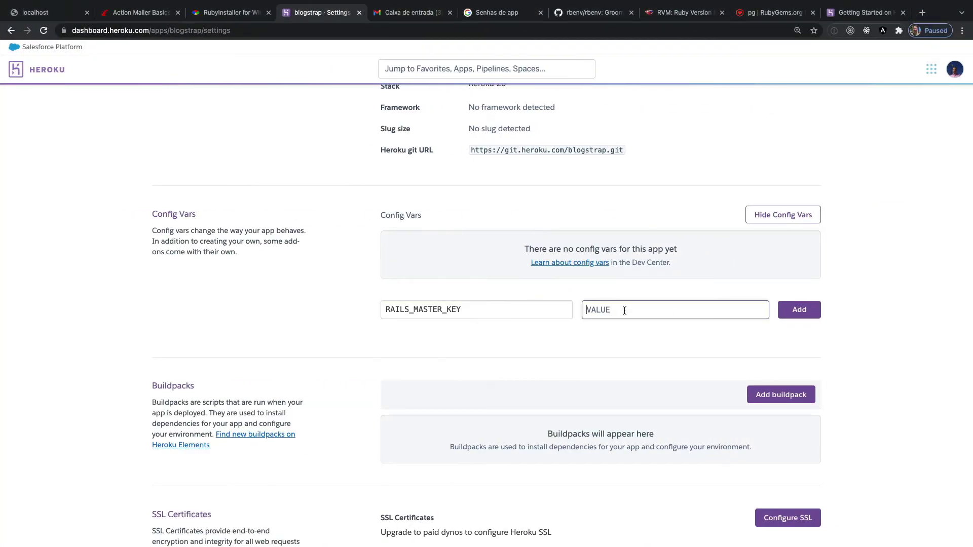
pyautogui.press('super+v')
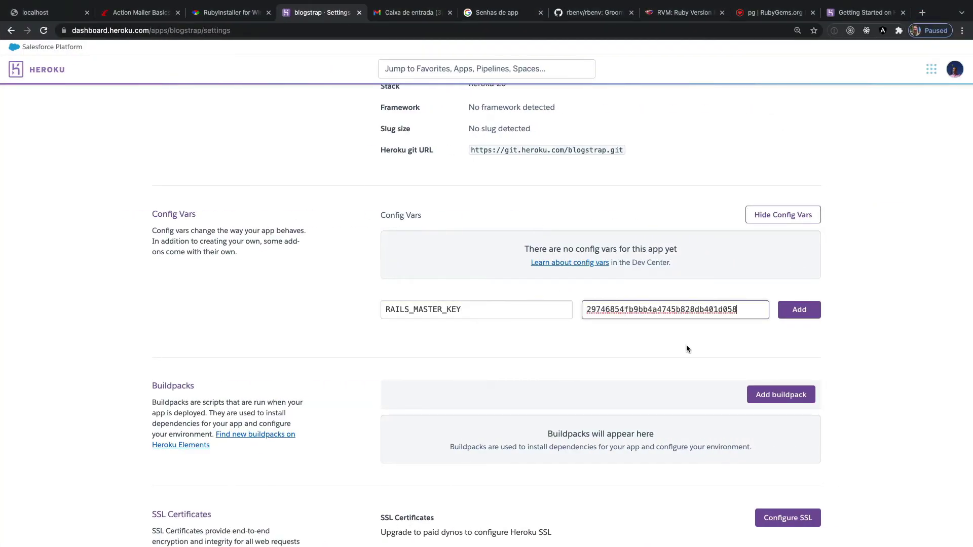
pyautogui.click(798, 311)
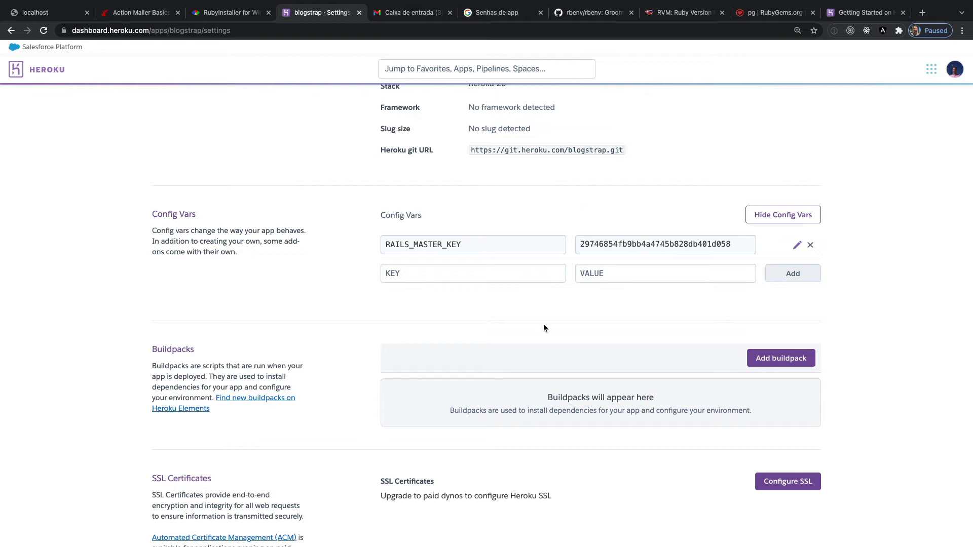
# - Open the blogstrap app's deployment options and choose GitHub as the deployment method
pyautogui.scroll(3, 544, 324)
pyautogui.scroll(1, 543, 328)
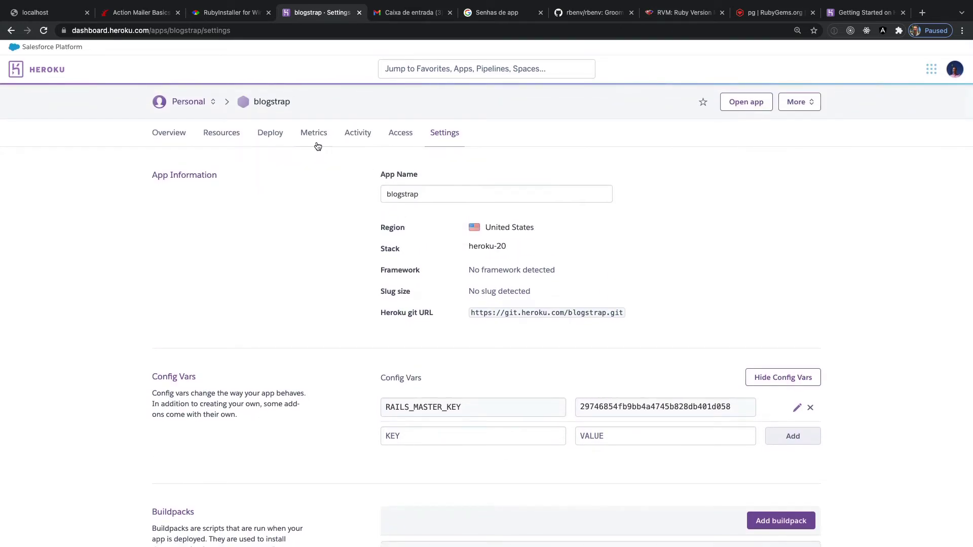
pyautogui.click(278, 139)
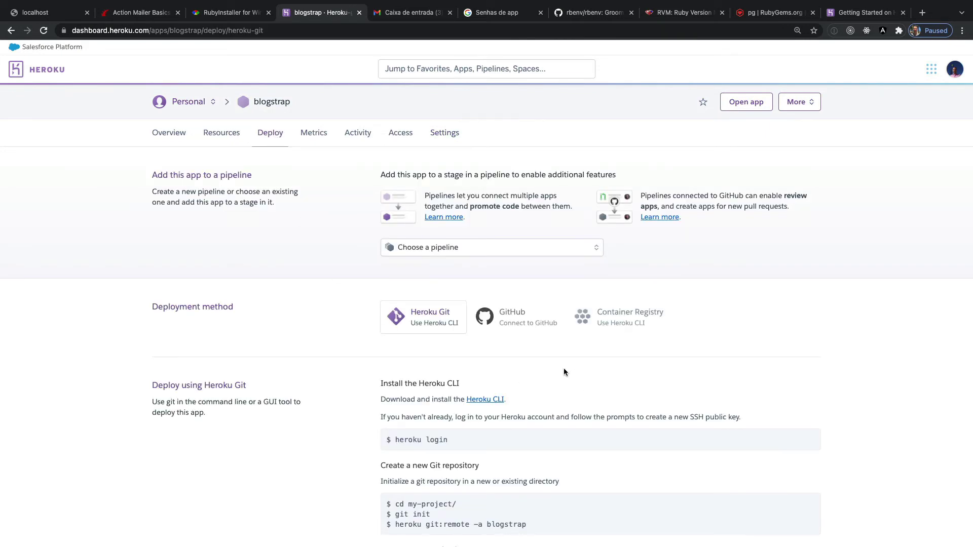
pyautogui.scroll(-2, 564, 368)
pyautogui.click(533, 221)
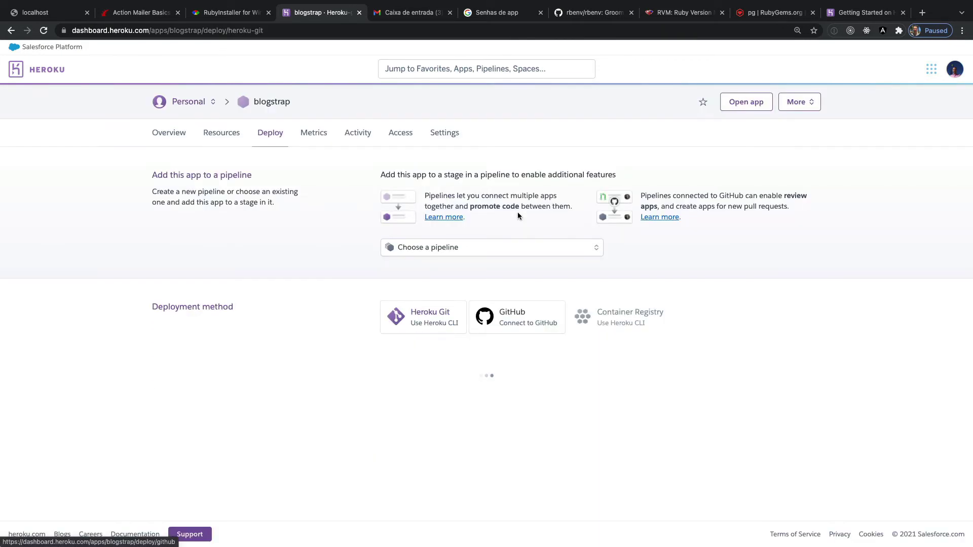
# - Search the GitHub account for the blogstrap repository and connect it to the Heroku app
pyautogui.click(627, 403)
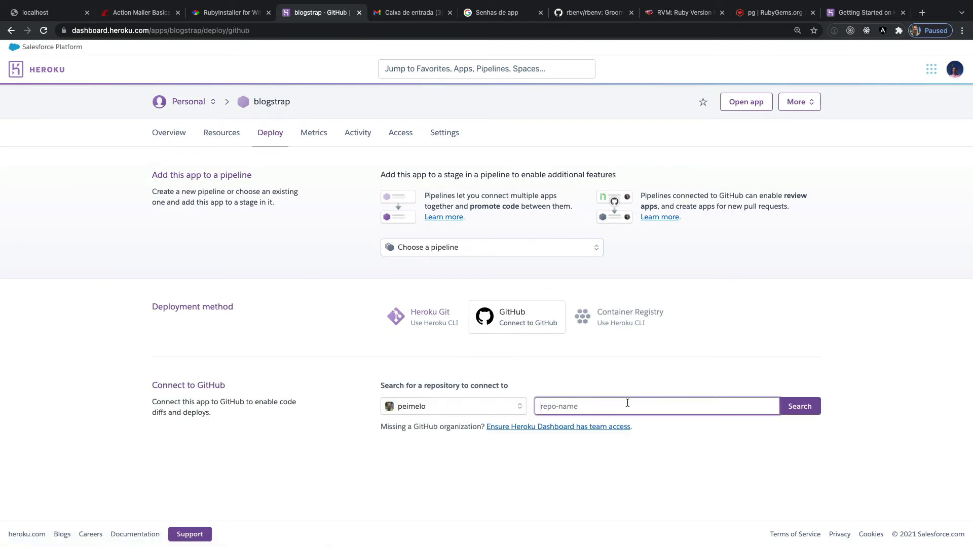
pyautogui.write('blogstrap')
pyautogui.click(800, 409)
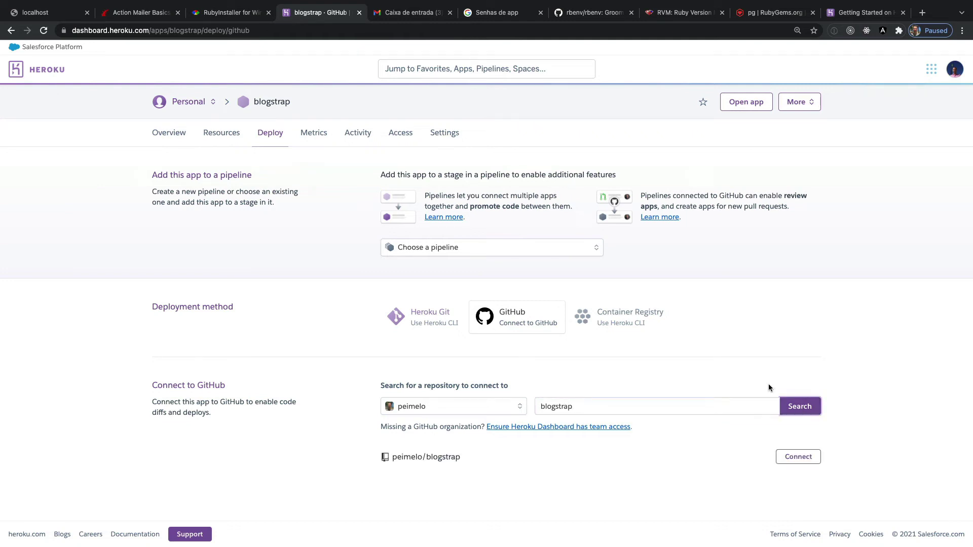
pyautogui.scroll(-1, 565, 473)
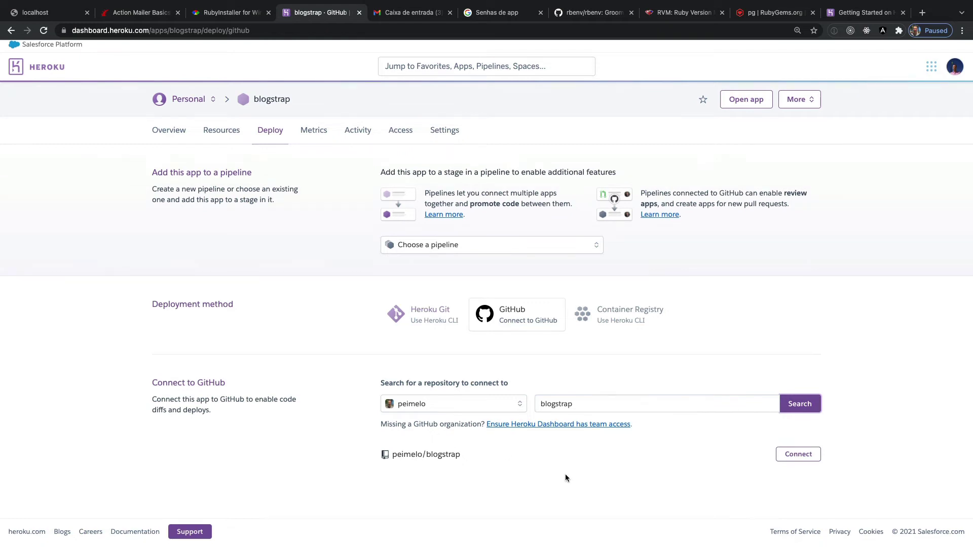
pyautogui.scroll(1, 566, 478)
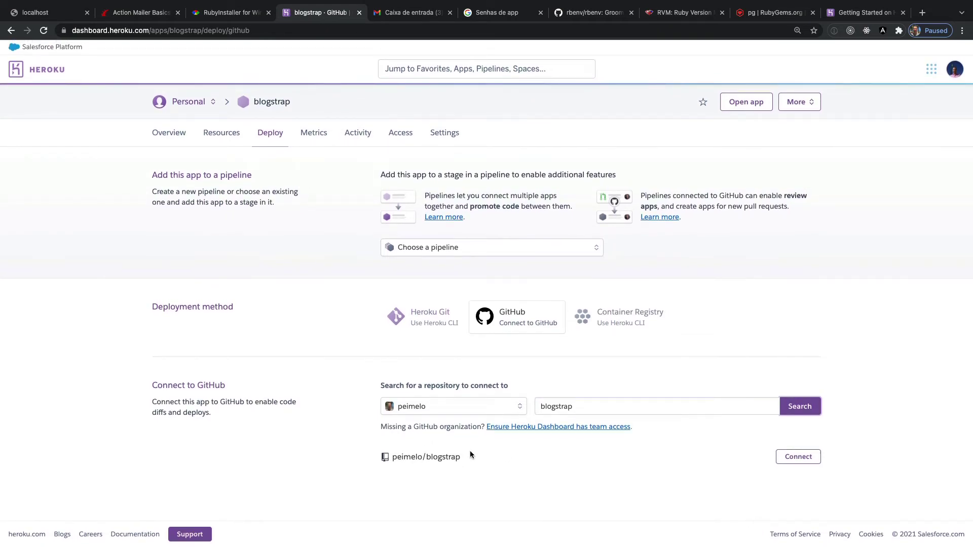
pyautogui.click(799, 458)
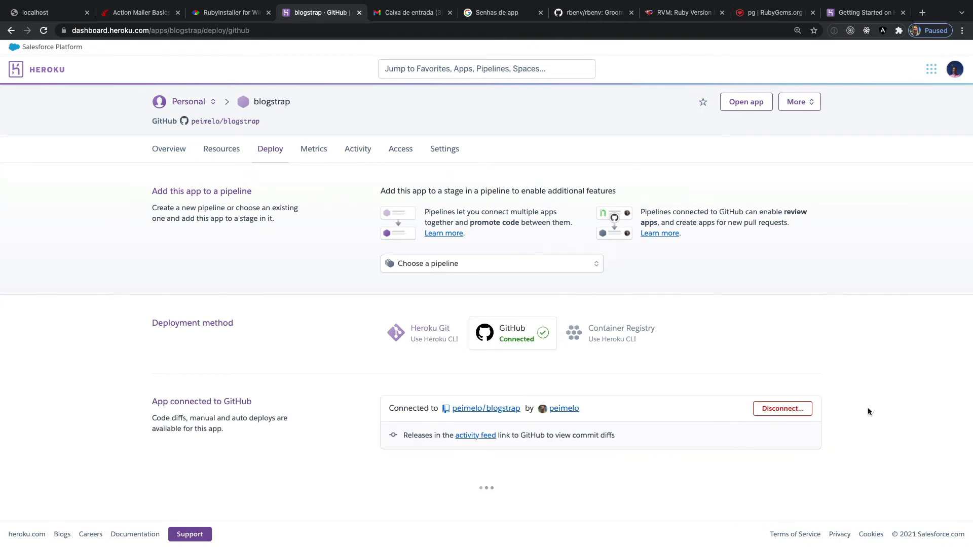
# - Enable automatic deploys from the main branch, without waiting for CI to pass
pyautogui.scroll(-5, 868, 412)
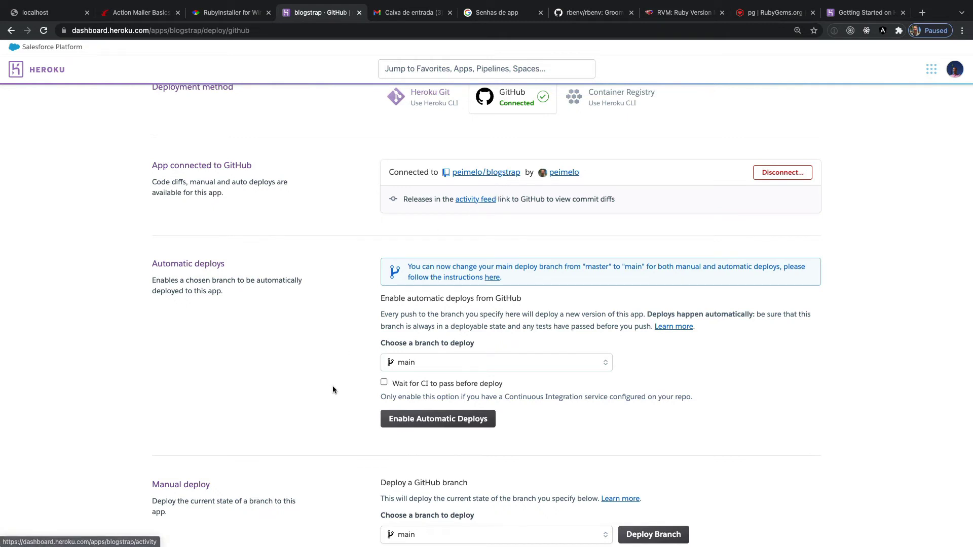
pyautogui.scroll(-1, 333, 386)
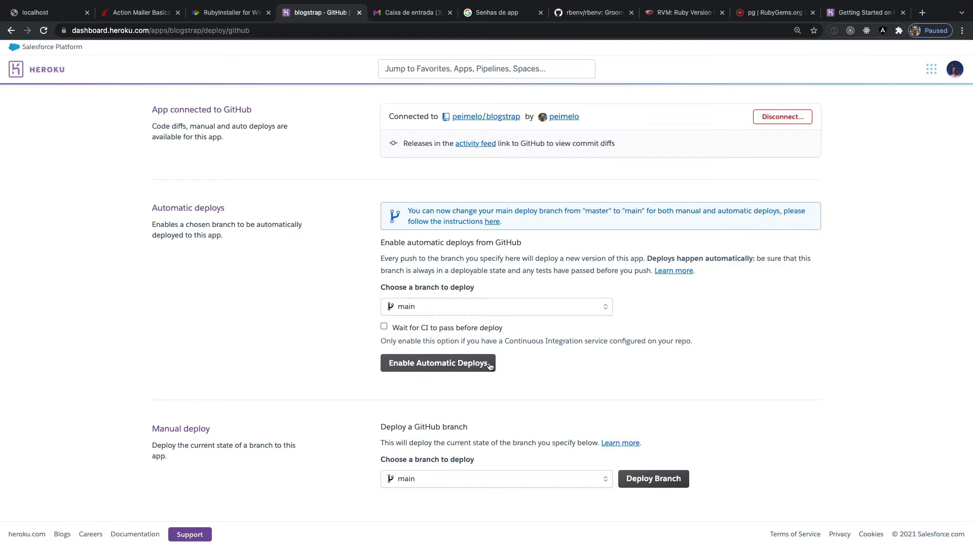
pyautogui.click(441, 367)
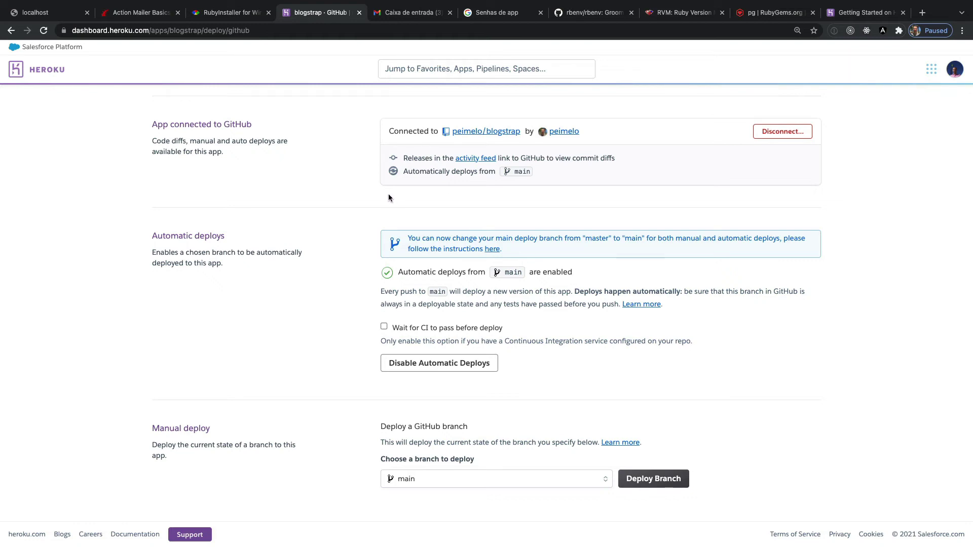
# - Switch to VS Code, list the project's uncommitted changes in a slightly wider panel and view the Procfile diff
pyautogui.press('super+Tab')
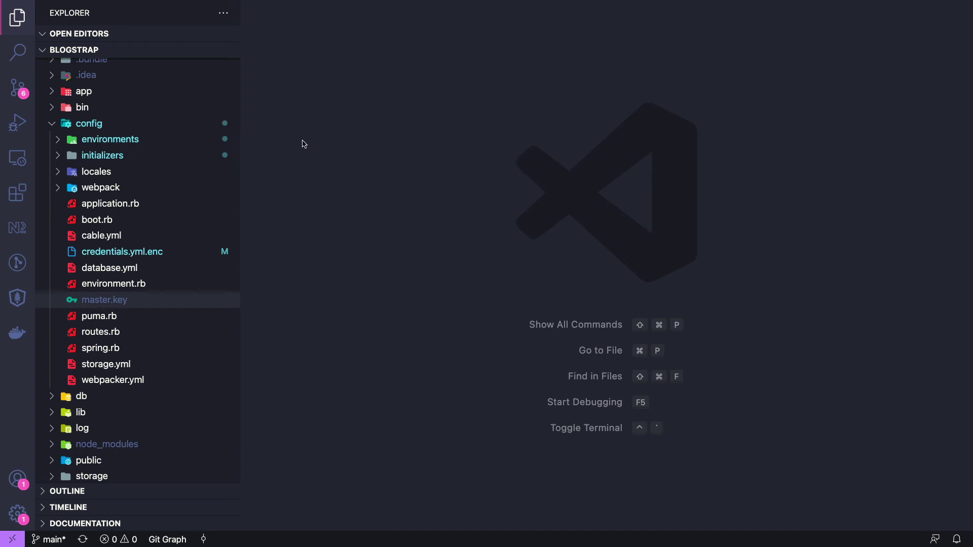
pyautogui.click(15, 93)
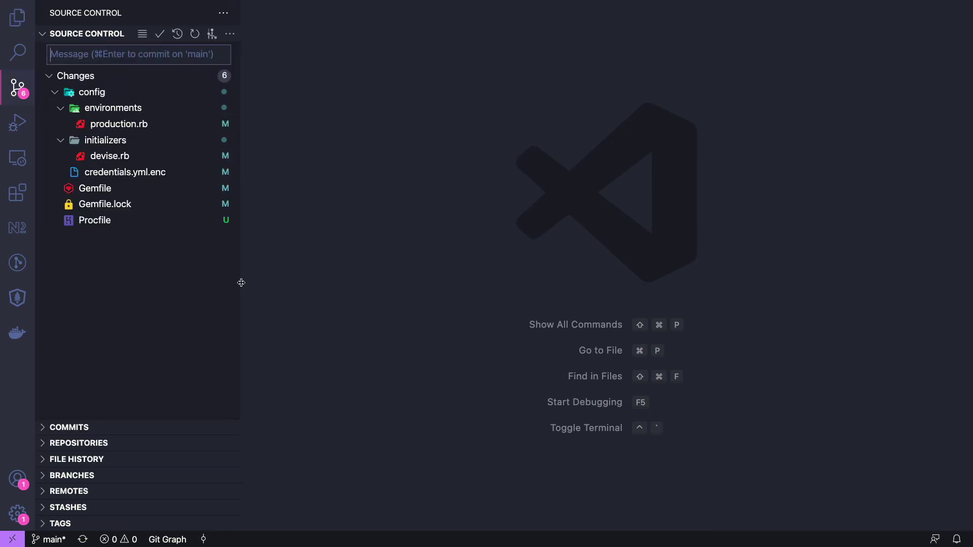
pyautogui.moveTo(241, 281); pyautogui.dragTo(257, 281)
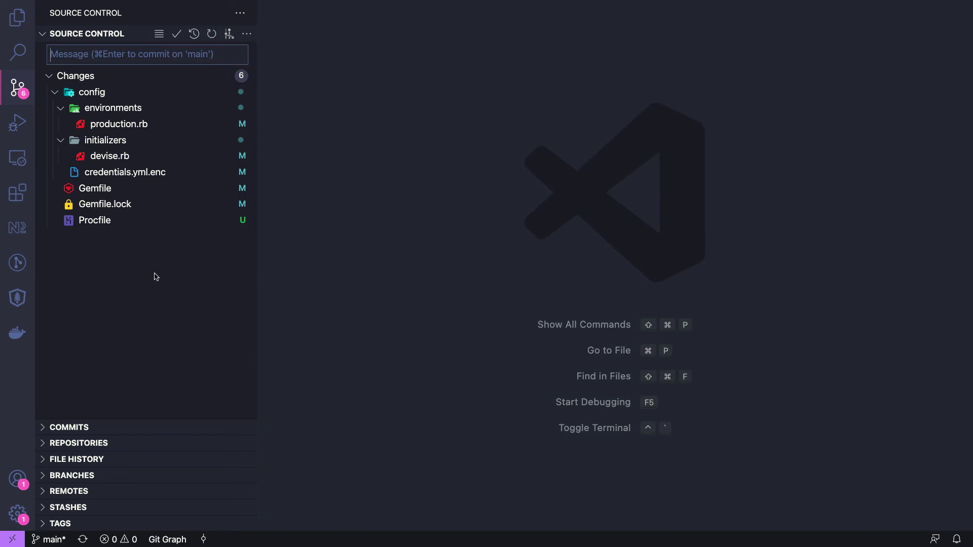
pyautogui.click(132, 225)
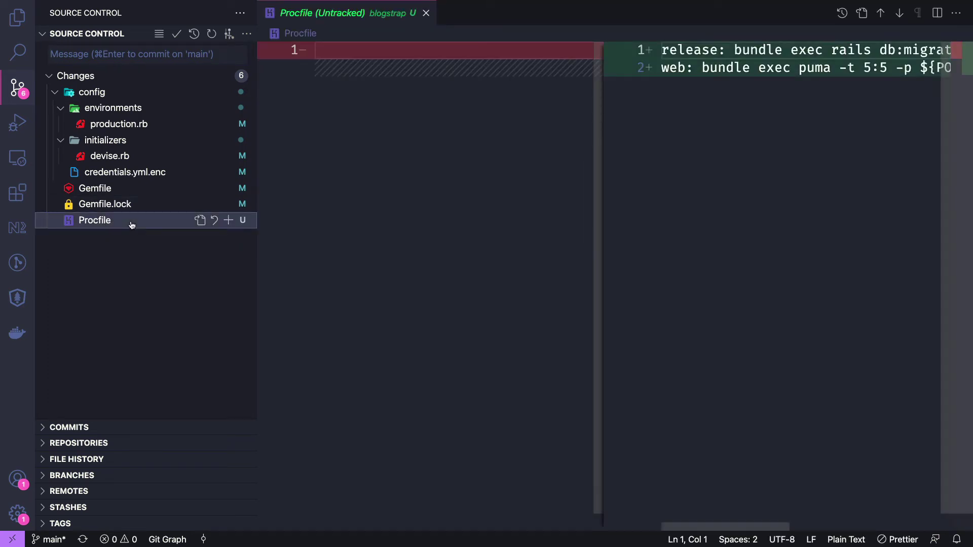
# - Review the sqlite3 and pg gem changes in the Gemfile diff and close it
pyautogui.click(120, 190)
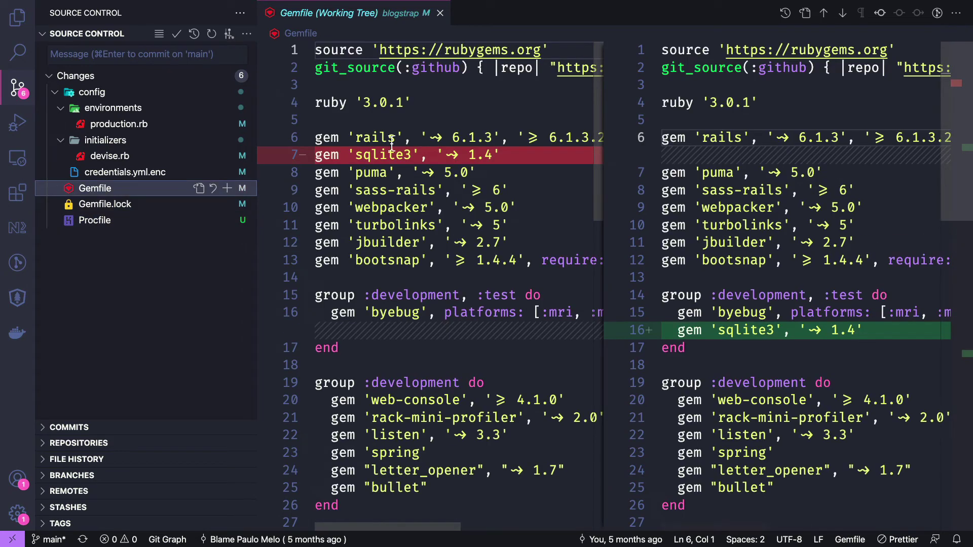
pyautogui.scroll(-2, 462, 223)
pyautogui.scroll(-1, 462, 223)
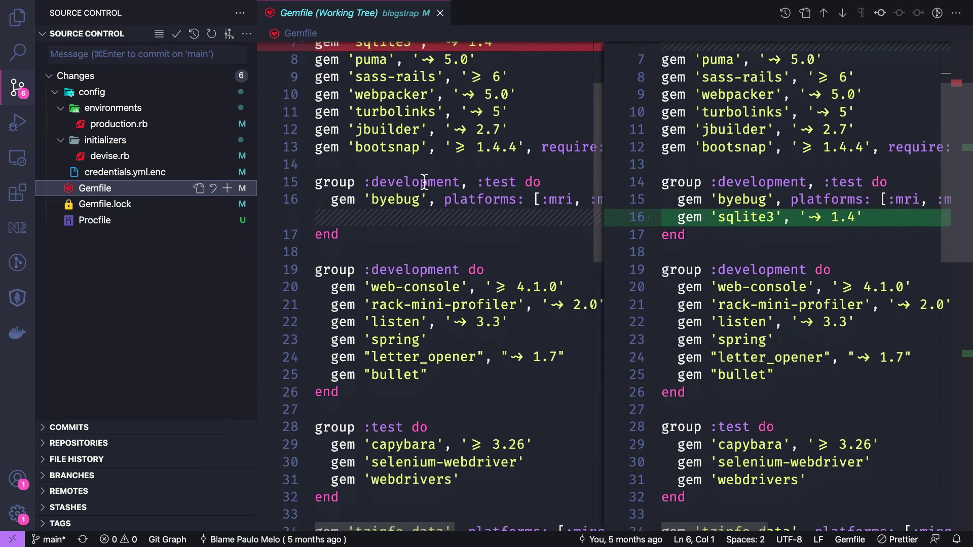
pyautogui.scroll(-10, 498, 263)
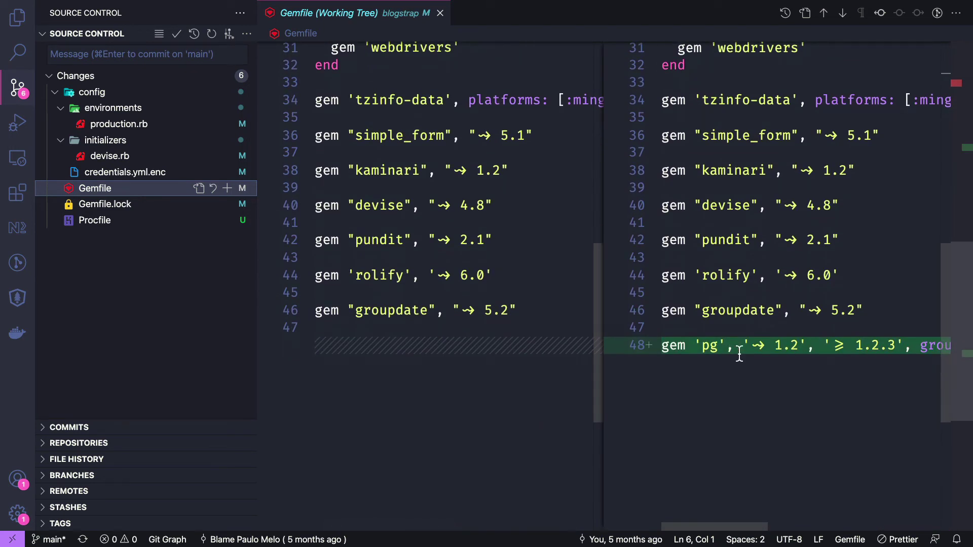
pyautogui.hscroll(10, 735, 349)
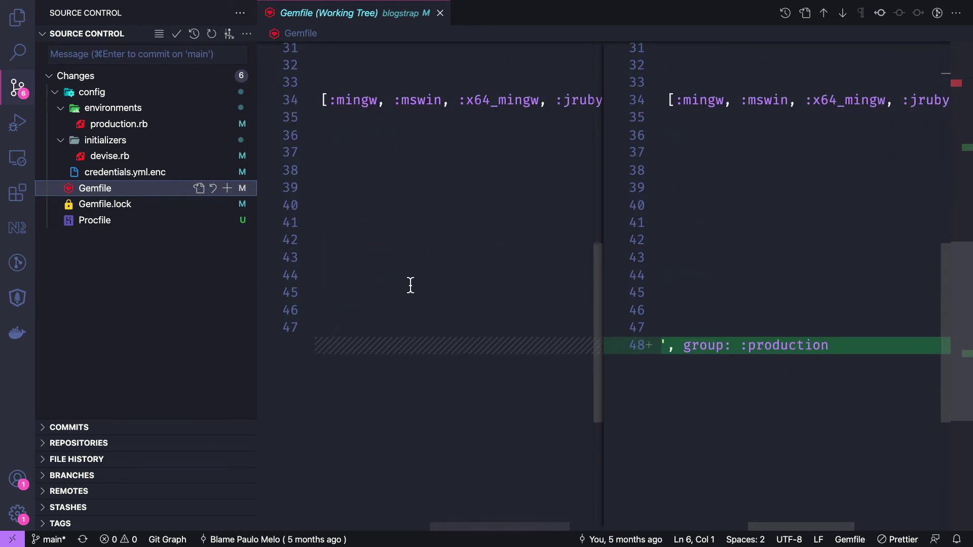
pyautogui.click(440, 13)
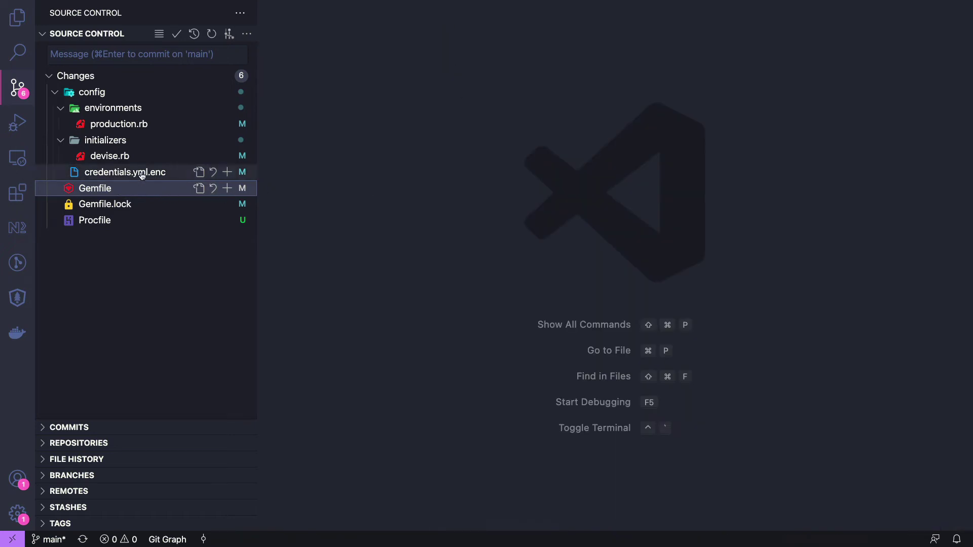
# - Examine the config.mailer_sender change in the devise.rb diff, reading its full lines
pyautogui.click(111, 157)
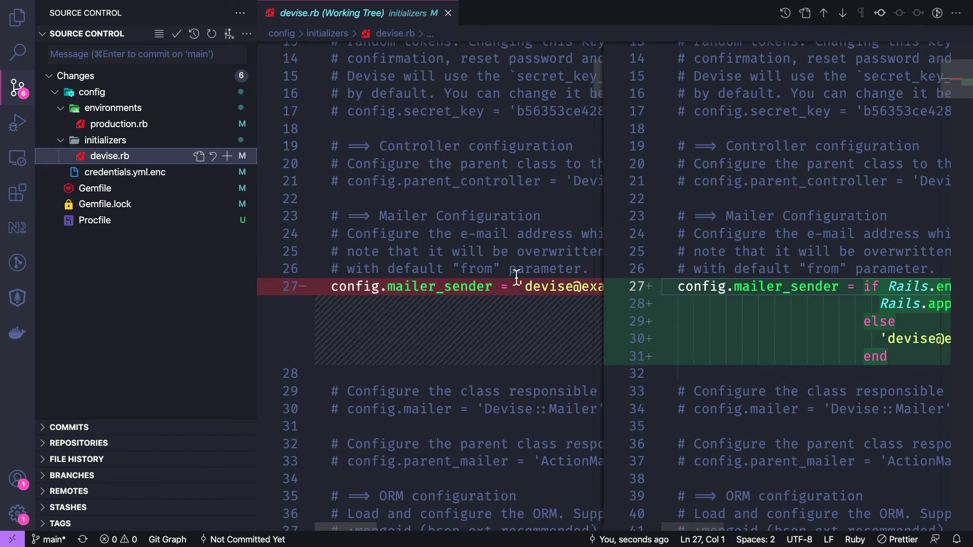
pyautogui.hscroll(5, 513, 290)
pyautogui.hscroll(2, 516, 278)
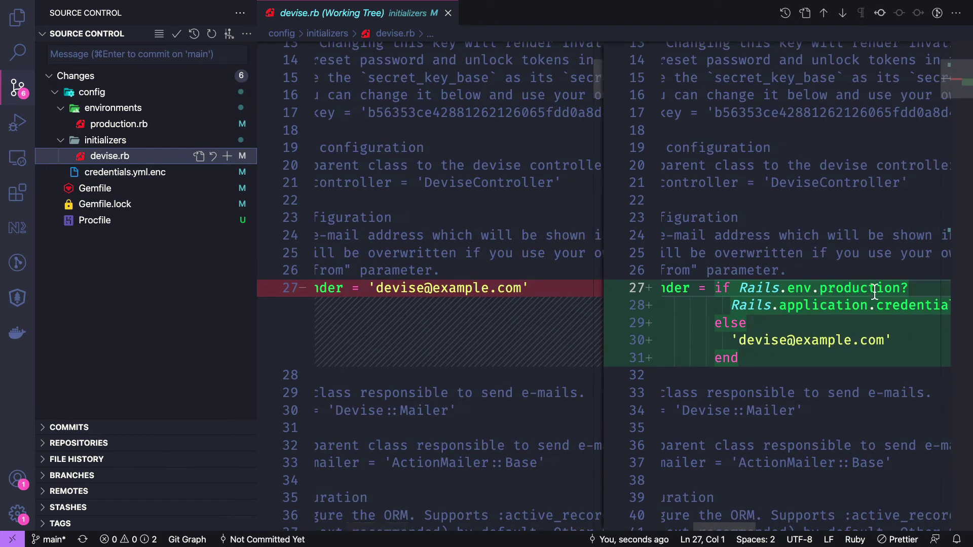
pyautogui.hscroll(10, 877, 330)
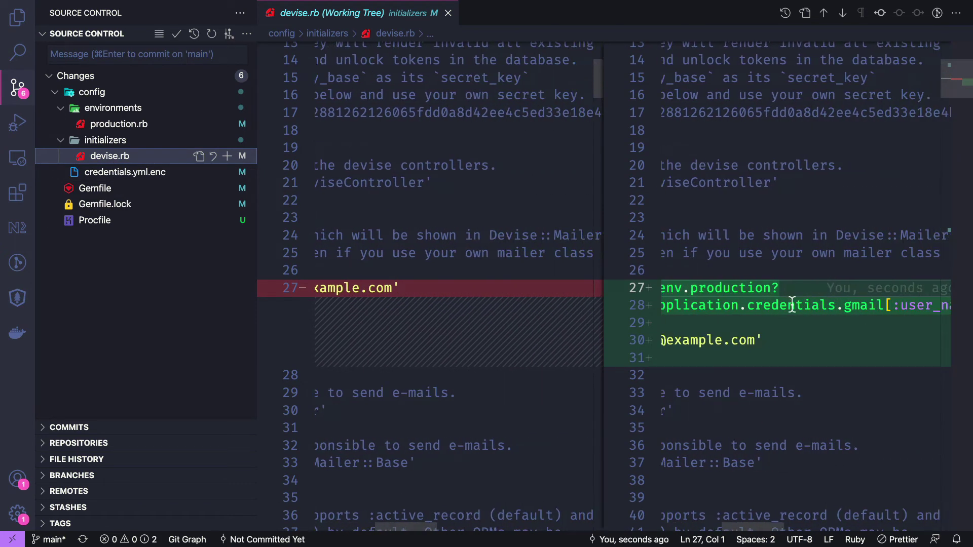
pyautogui.hscroll(3, 862, 322)
pyautogui.hscroll(-3, 891, 326)
pyautogui.scroll(-1, 891, 326)
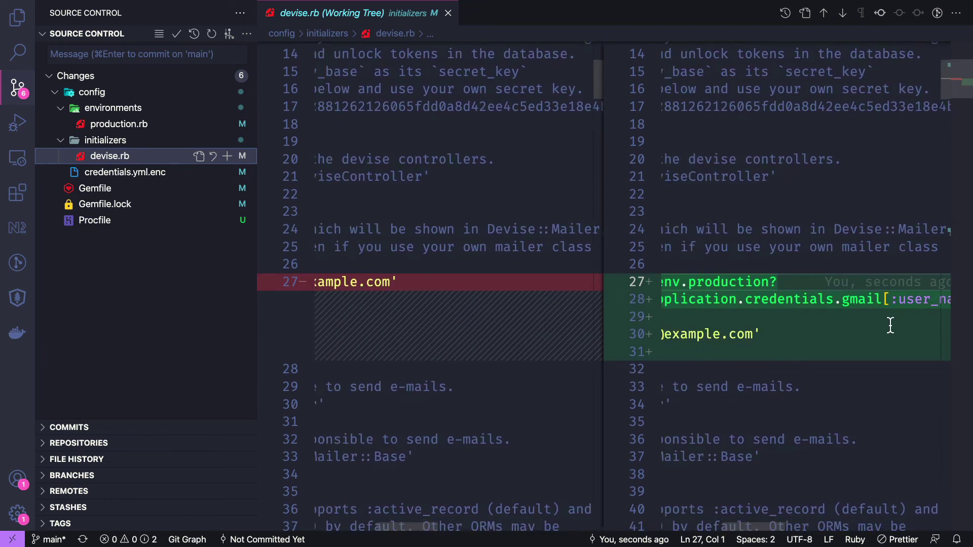
pyautogui.hscroll(-10, 550, 279)
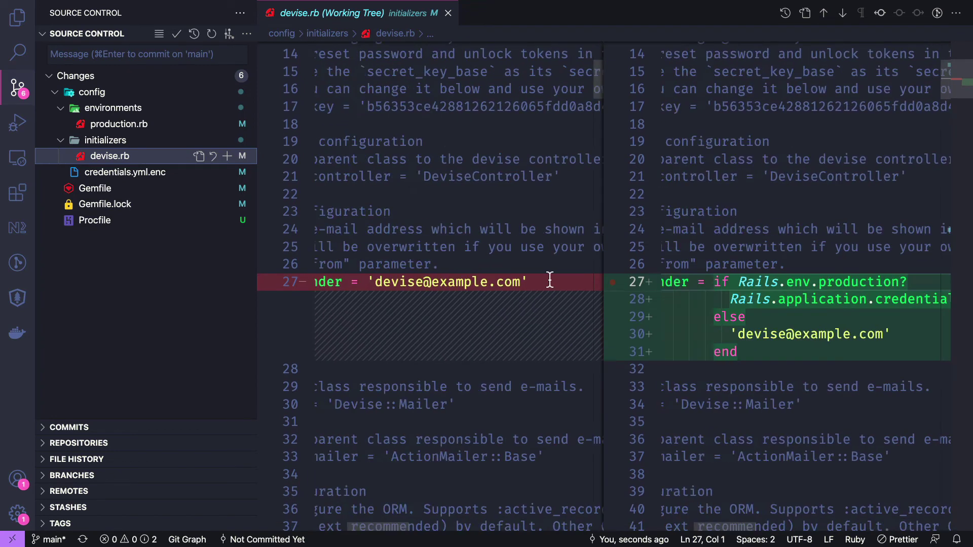
# - Examine the Action Mailer email settings added at the end of the production.rb diff
pyautogui.click(119, 125)
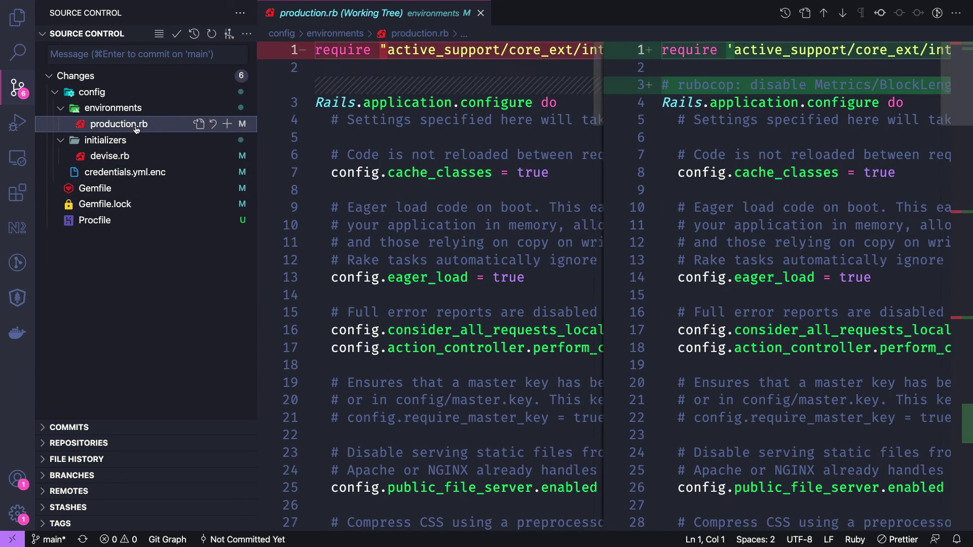
pyautogui.scroll(-20, 575, 356)
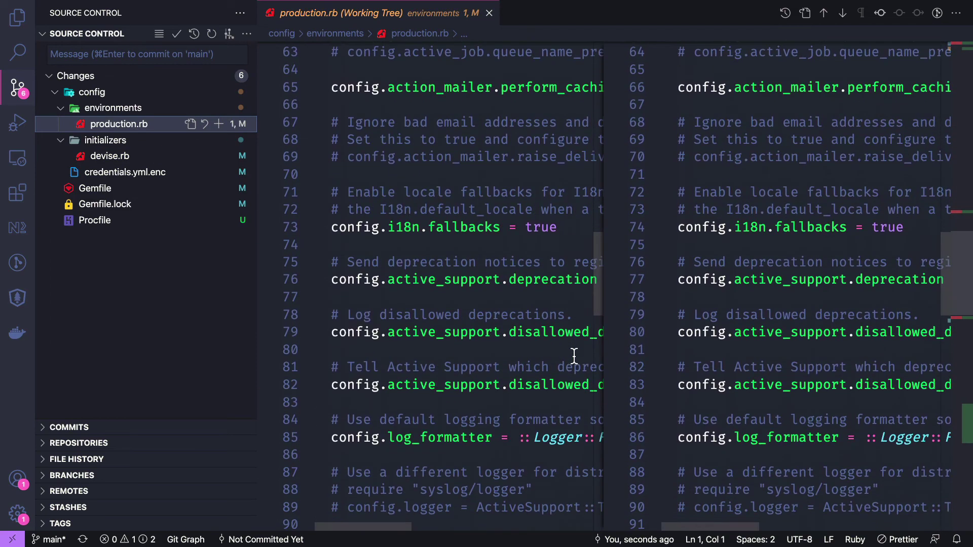
pyautogui.scroll(5, 574, 357)
pyautogui.hscroll(3, 776, 310)
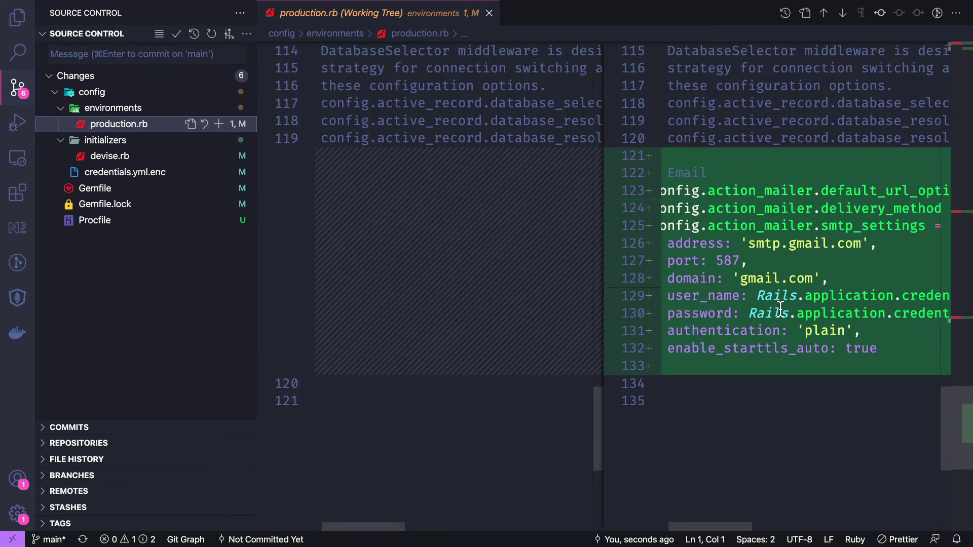
# - Read the full lines of the added Action Mailer settings in the production.rb diff, including the host and Gmail credentials references, and close it
pyautogui.press('super+shift+e')
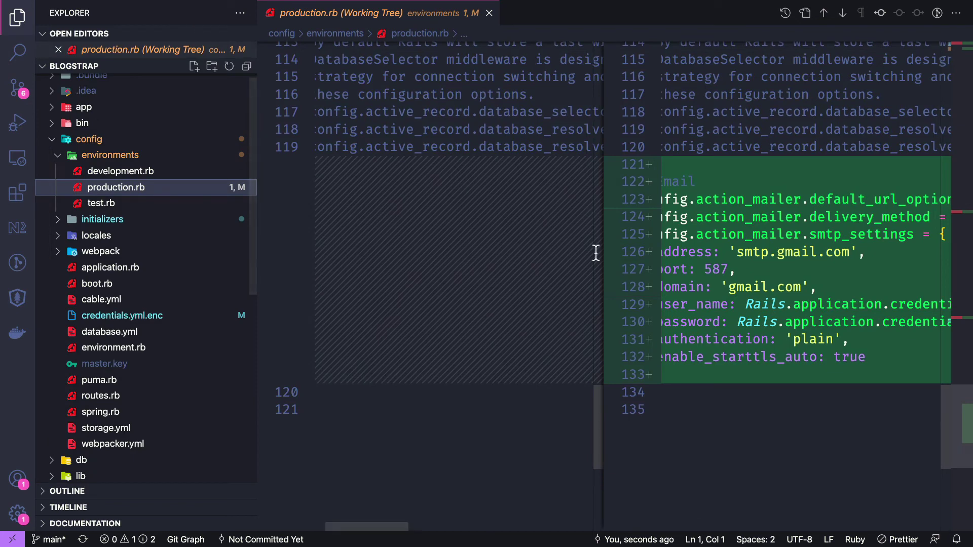
pyautogui.hscroll(5, 775, 285)
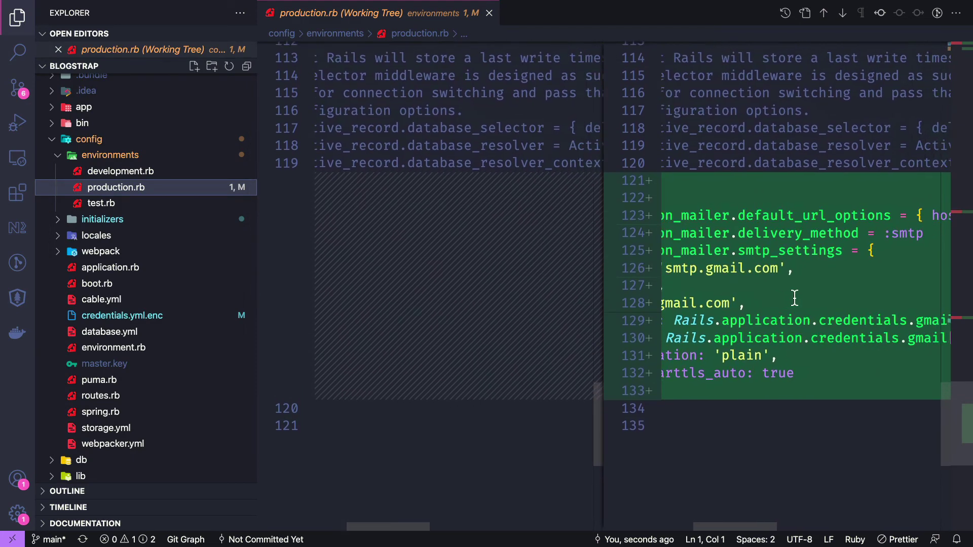
pyautogui.hscroll(7, 795, 298)
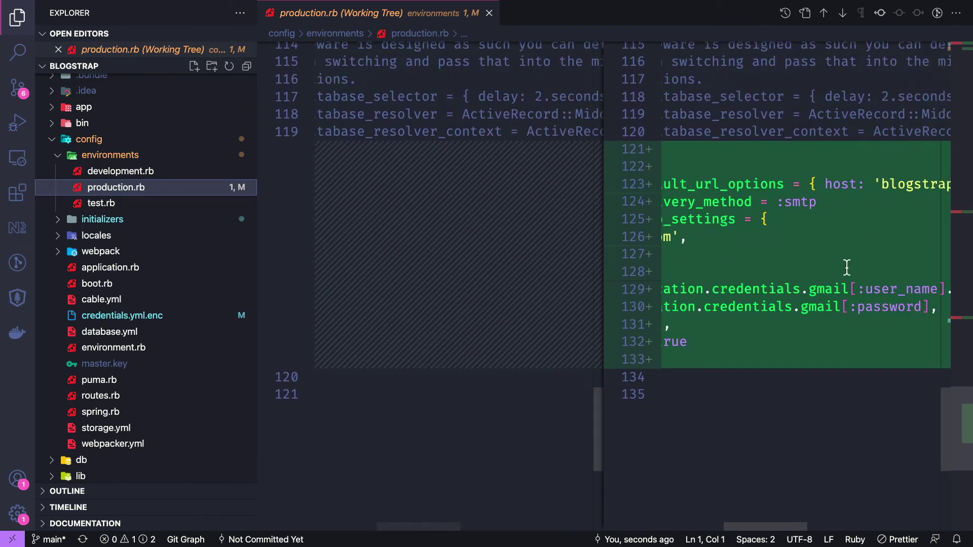
pyautogui.hscroll(3, 841, 269)
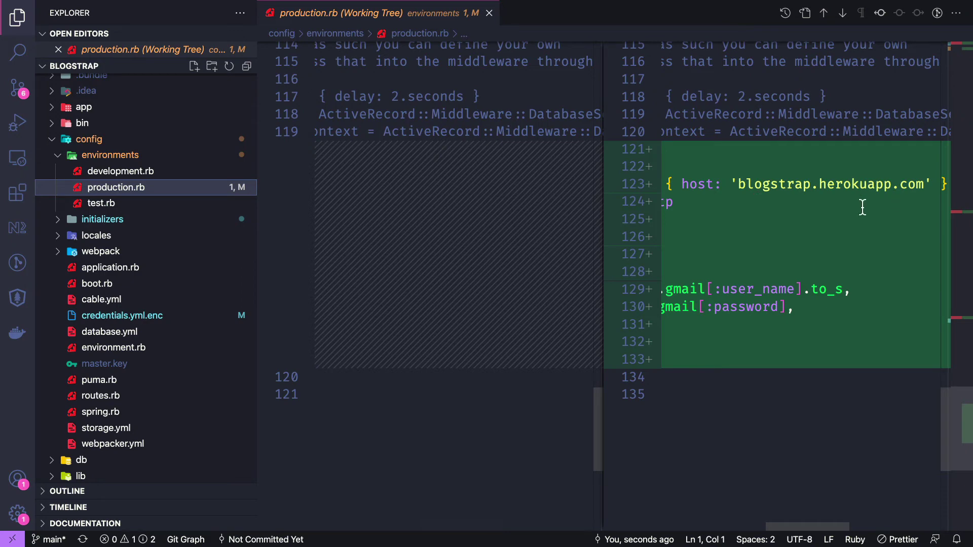
pyautogui.hscroll(-1, 425, 186)
pyautogui.hscroll(-5, 425, 186)
pyautogui.click(490, 13)
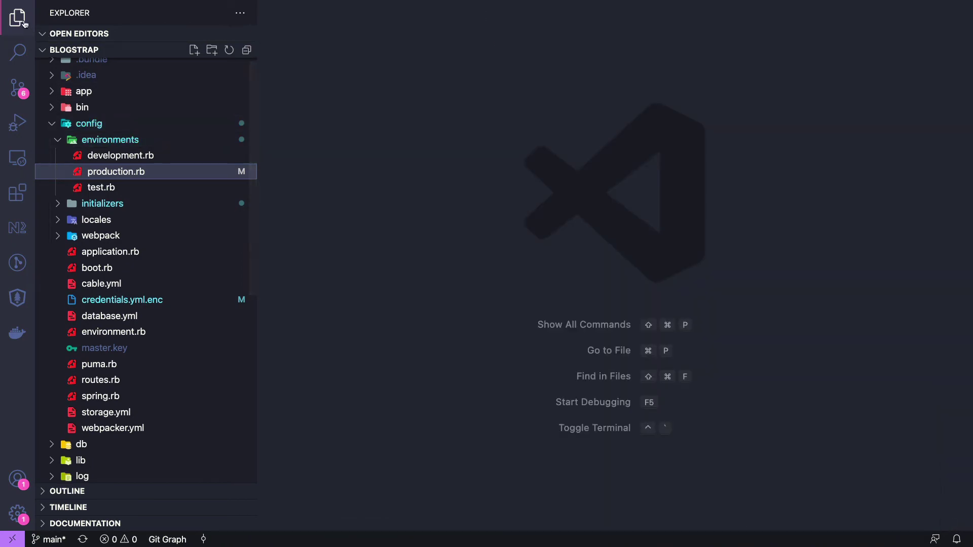
# - Commit all changes on main with the message "Deploy no Heroku" and sync the commit to the remote repository
pyautogui.click(17, 87)
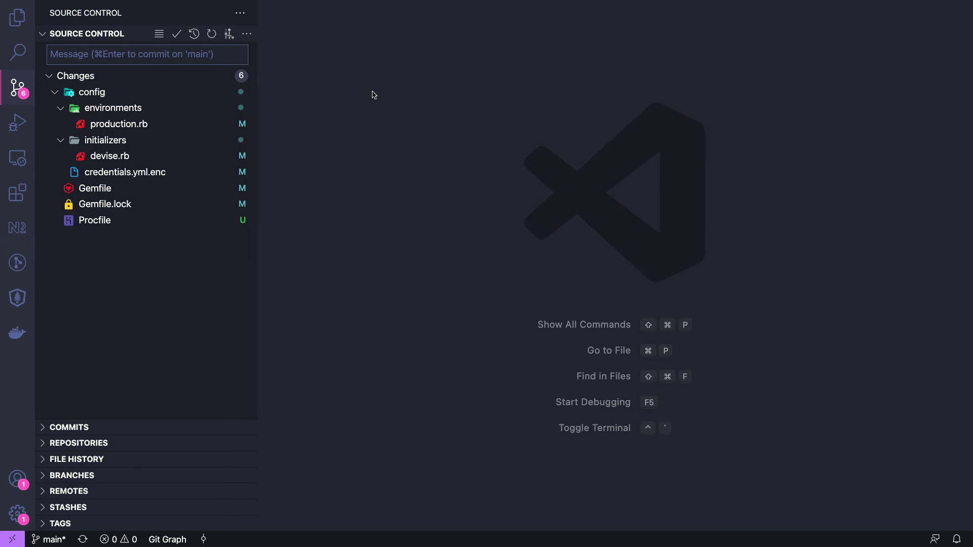
pyautogui.write('Deploy ')
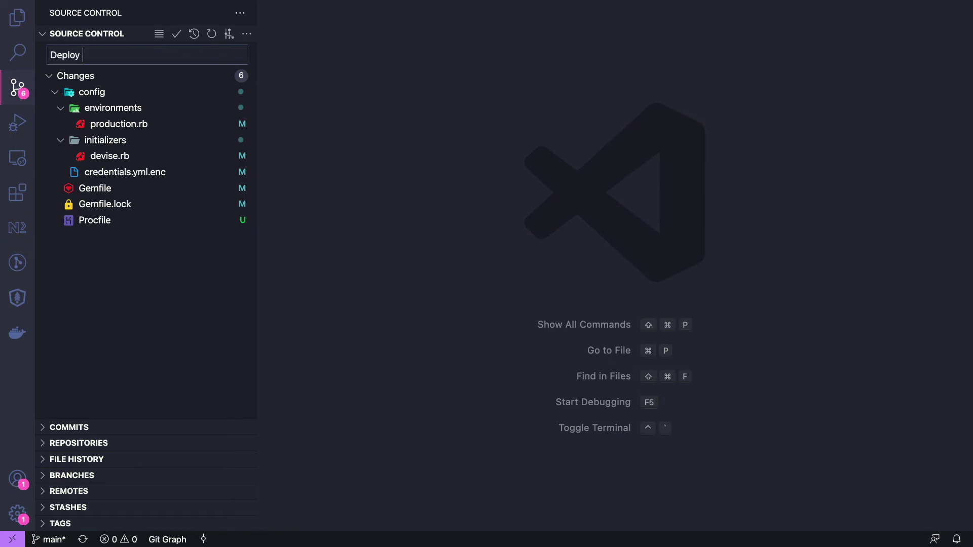
pyautogui.write('no Heroku')
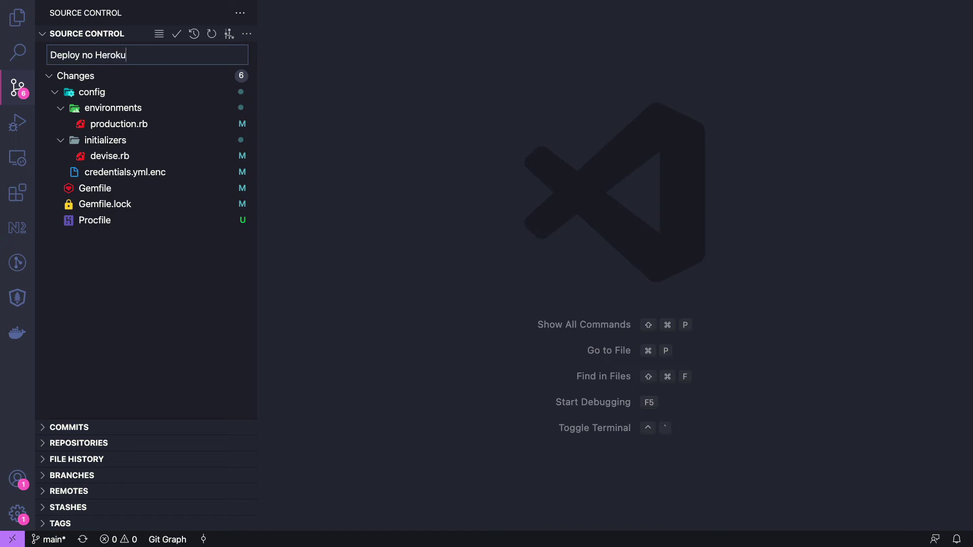
pyautogui.click(177, 35)
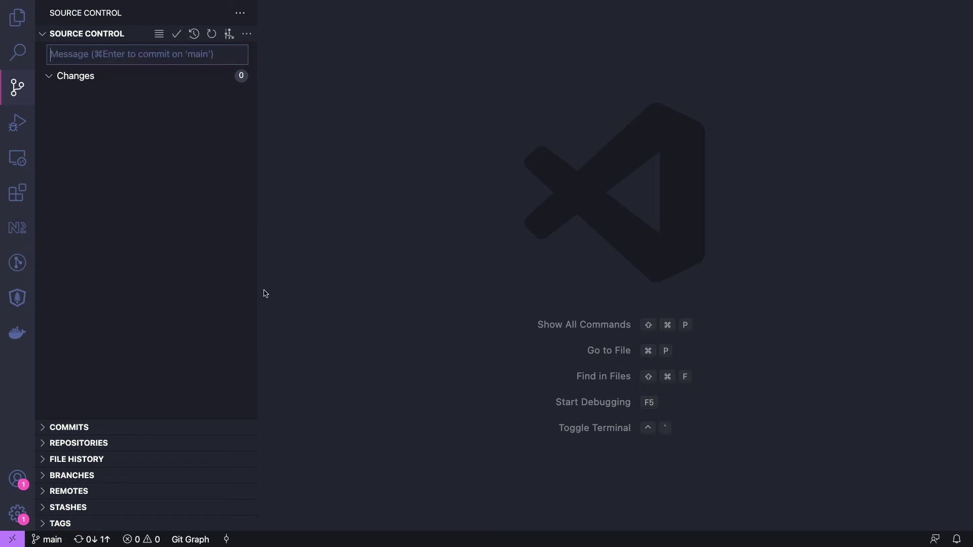
pyautogui.click(105, 540)
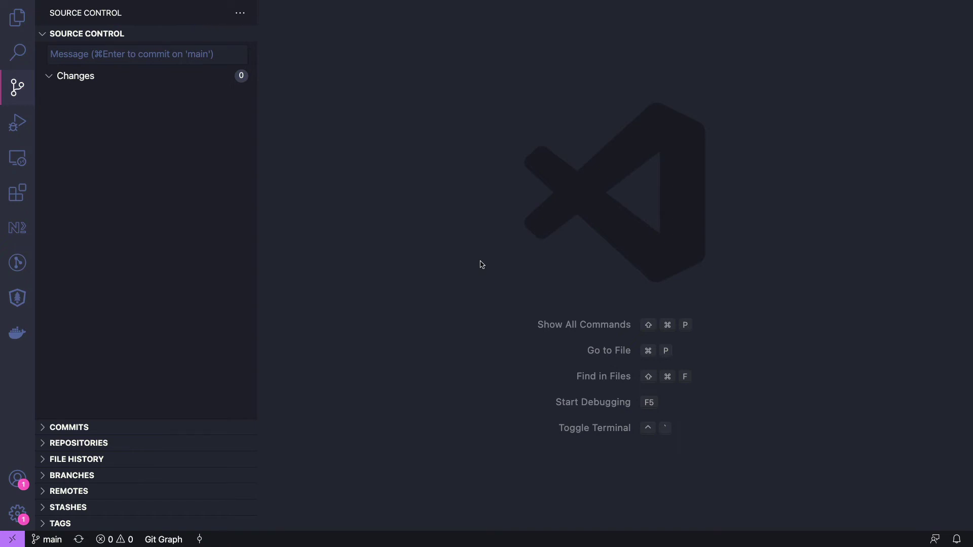
# - Switch to the Heroku dashboard in the browser and open the latest build's log from the blogstrap activity feed at a readable size
pyautogui.press('super+Tab')
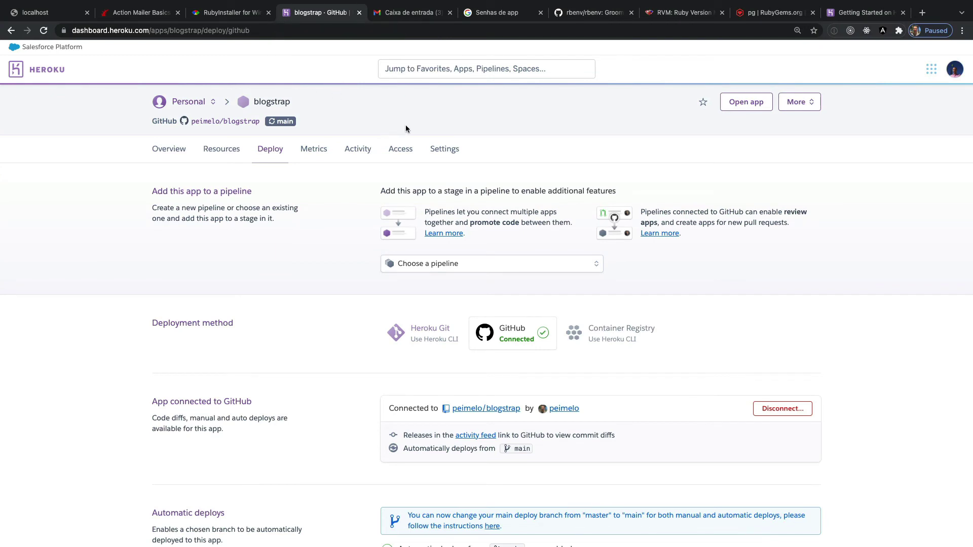
pyautogui.click(359, 152)
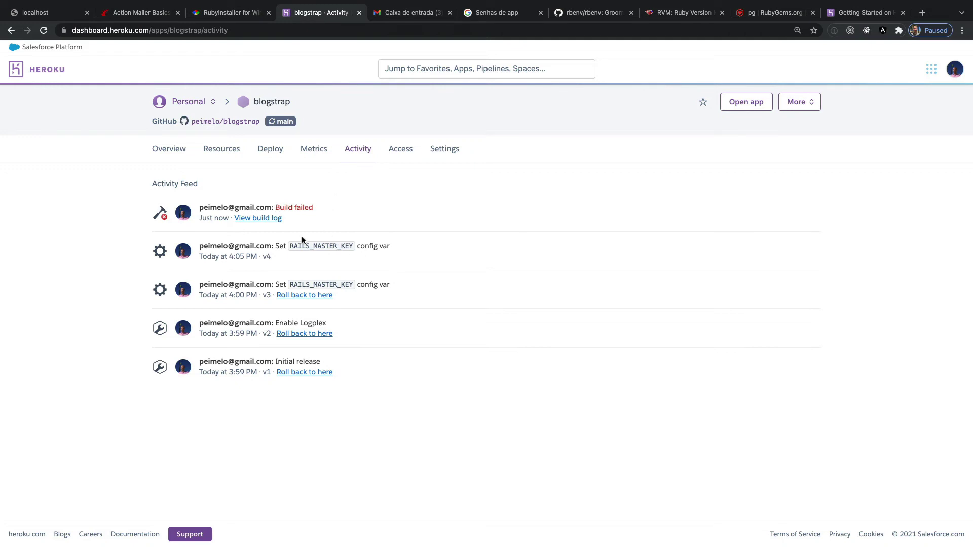
pyautogui.click(260, 219)
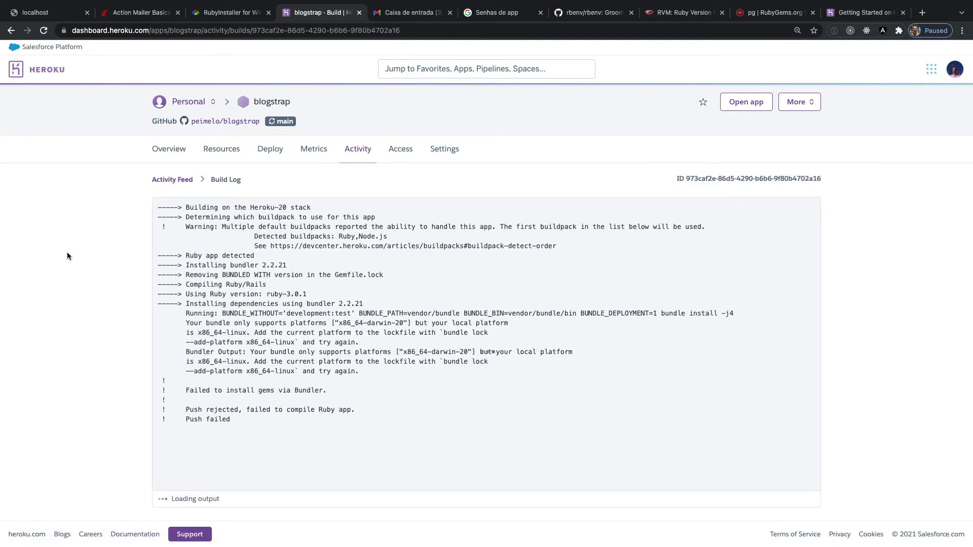
pyautogui.hotkey('ctrl', '+')
pyautogui.hotkey('ctrl', '+')
pyautogui.hotkey('ctrl', '+')
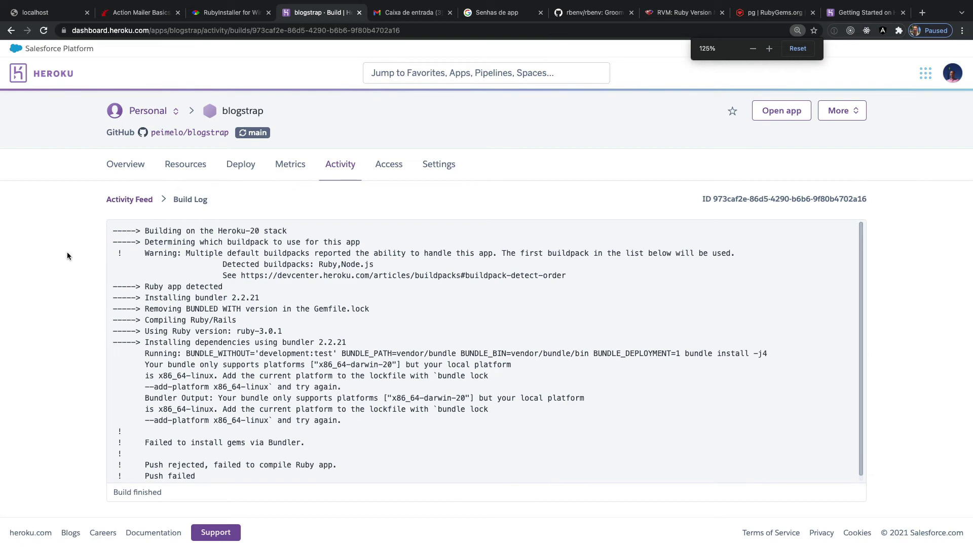
pyautogui.press('super+equal')
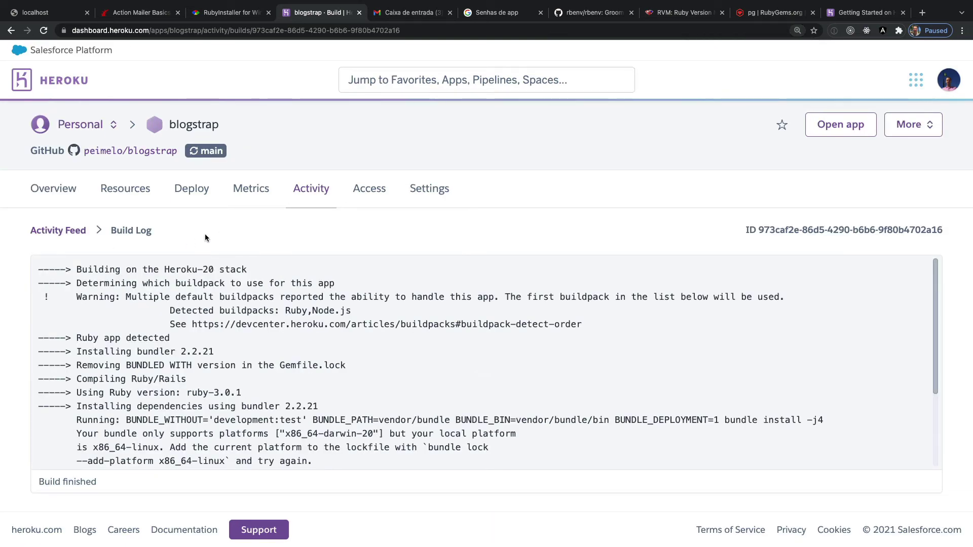
# - Examine the detected buildpacks line in the build log, highlighting the Ruby and Node entries
pyautogui.scroll(-1, 310, 282)
pyautogui.scroll(1, 311, 282)
pyautogui.doubleClick(295, 310)
pyautogui.doubleClick(326, 310)
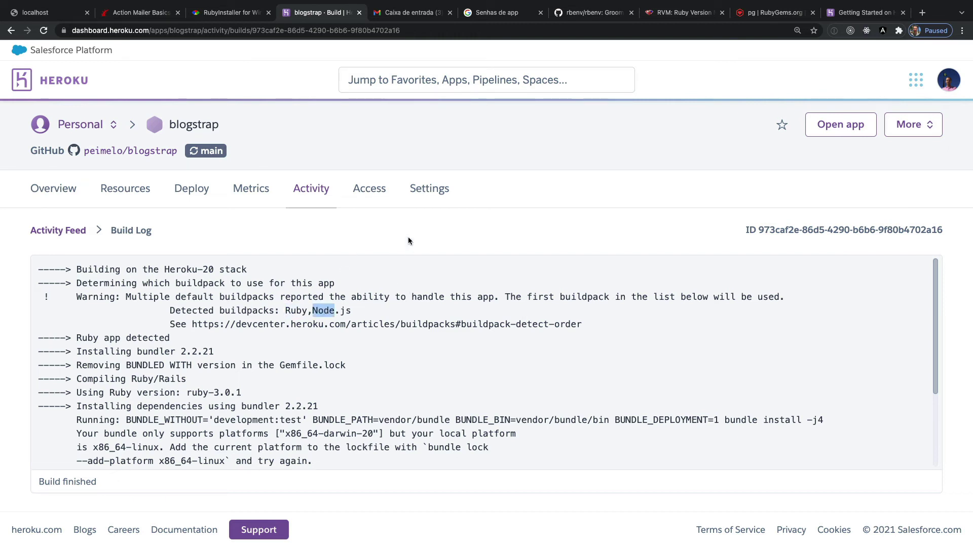
# - Switch to VS Code, collapse the config folder in the project tree and look through the root-level files
pyautogui.hotkey('ctrl', 'Left')
pyautogui.click(17, 16)
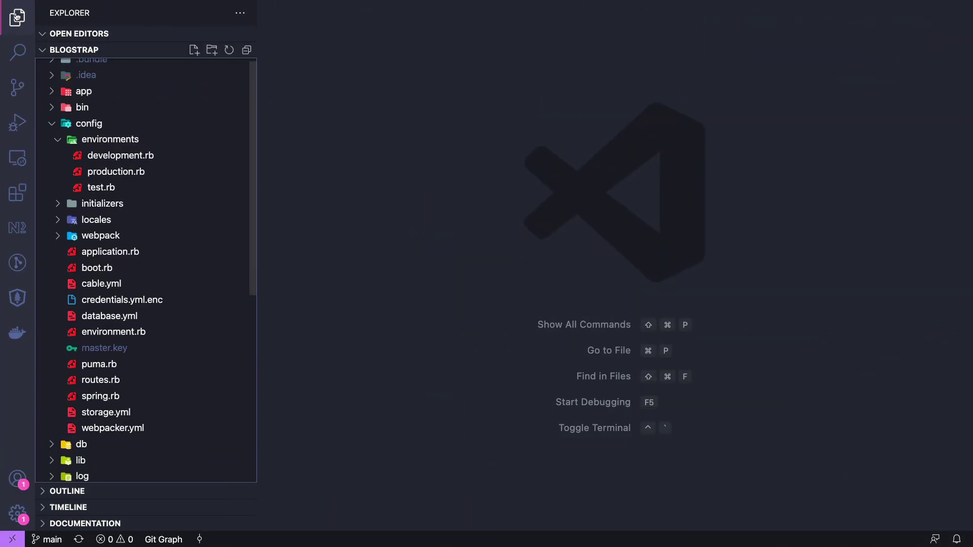
pyautogui.click(57, 130)
pyautogui.scroll(-2, 172, 276)
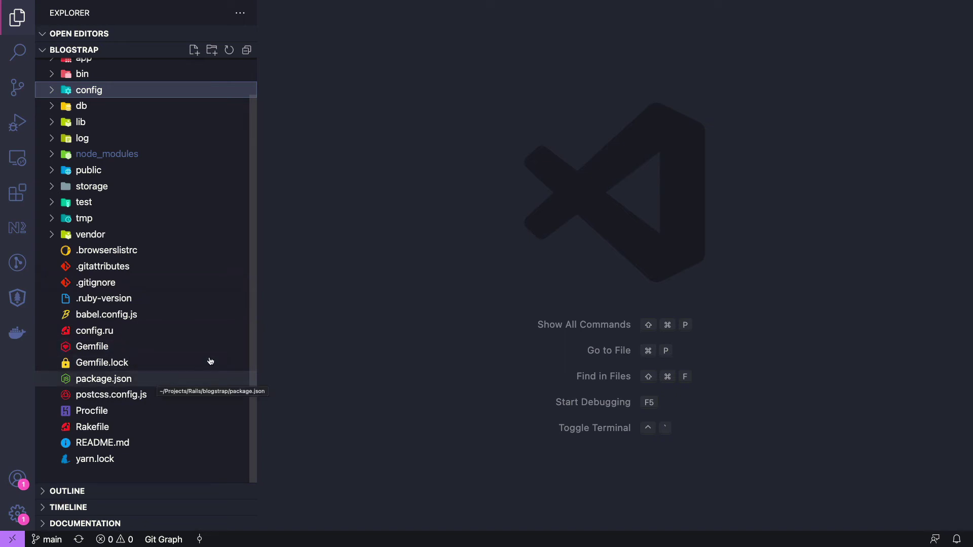
# - Return to the Heroku build log, examine the Ruby version and Bundler dependency installation output, and switch back to VS Code
pyautogui.hotkey('ctrl', 'Right')
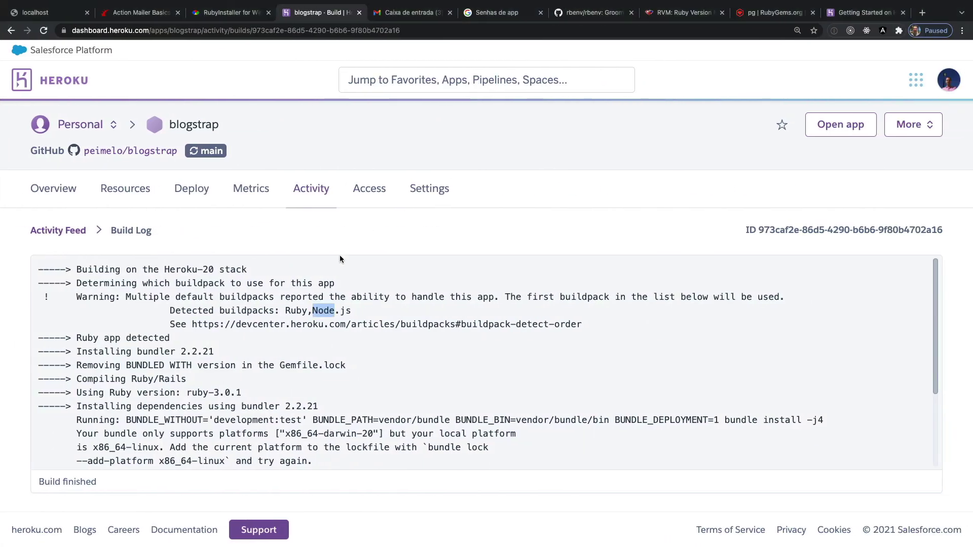
pyautogui.click(241, 308)
pyautogui.scroll(-3, 261, 375)
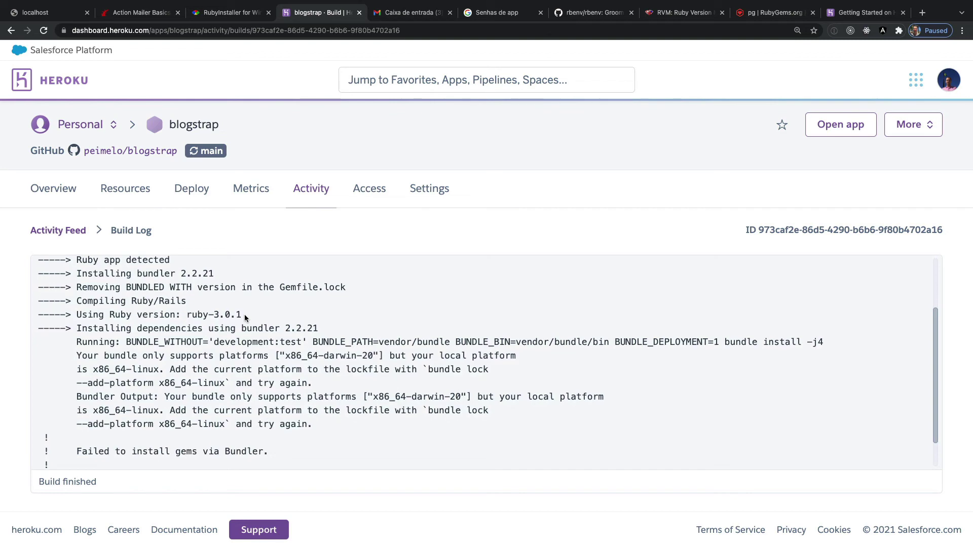
pyautogui.hotkey('ctrl', 'Left')
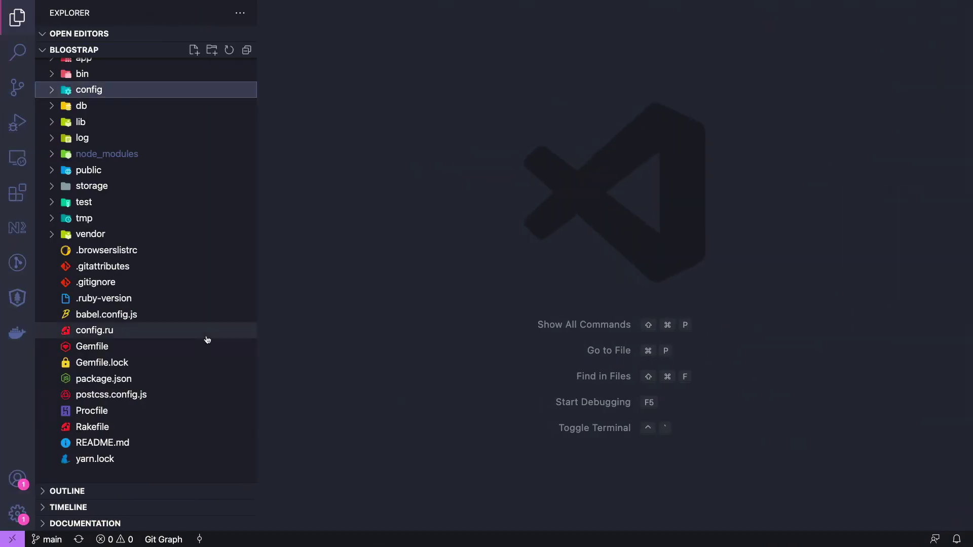